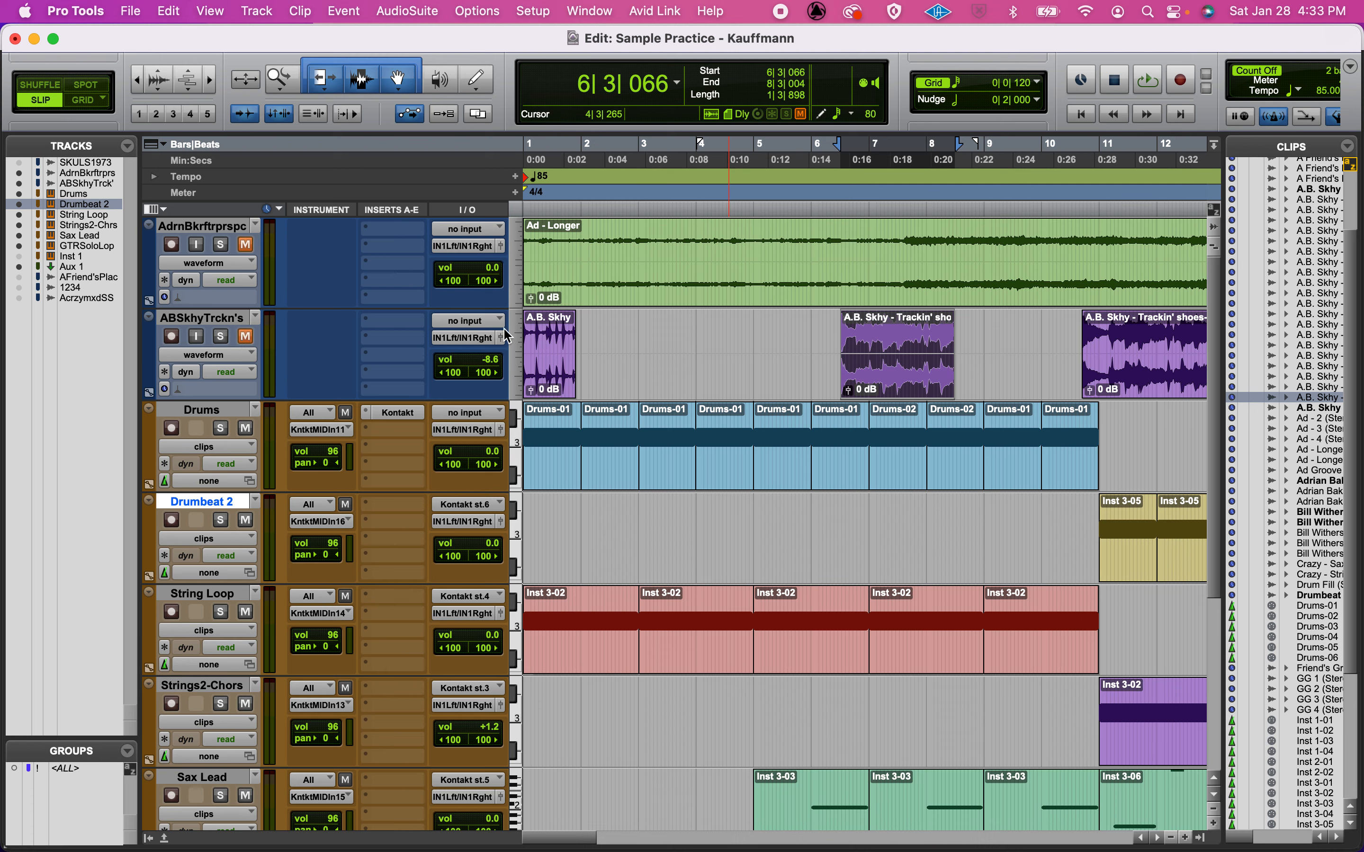
Open Kontakt on the Drums track and show the A.B. Skhy - GTR Solo loop instrument's Sync / Slice settings in the Wave Editor.
click(397, 412)
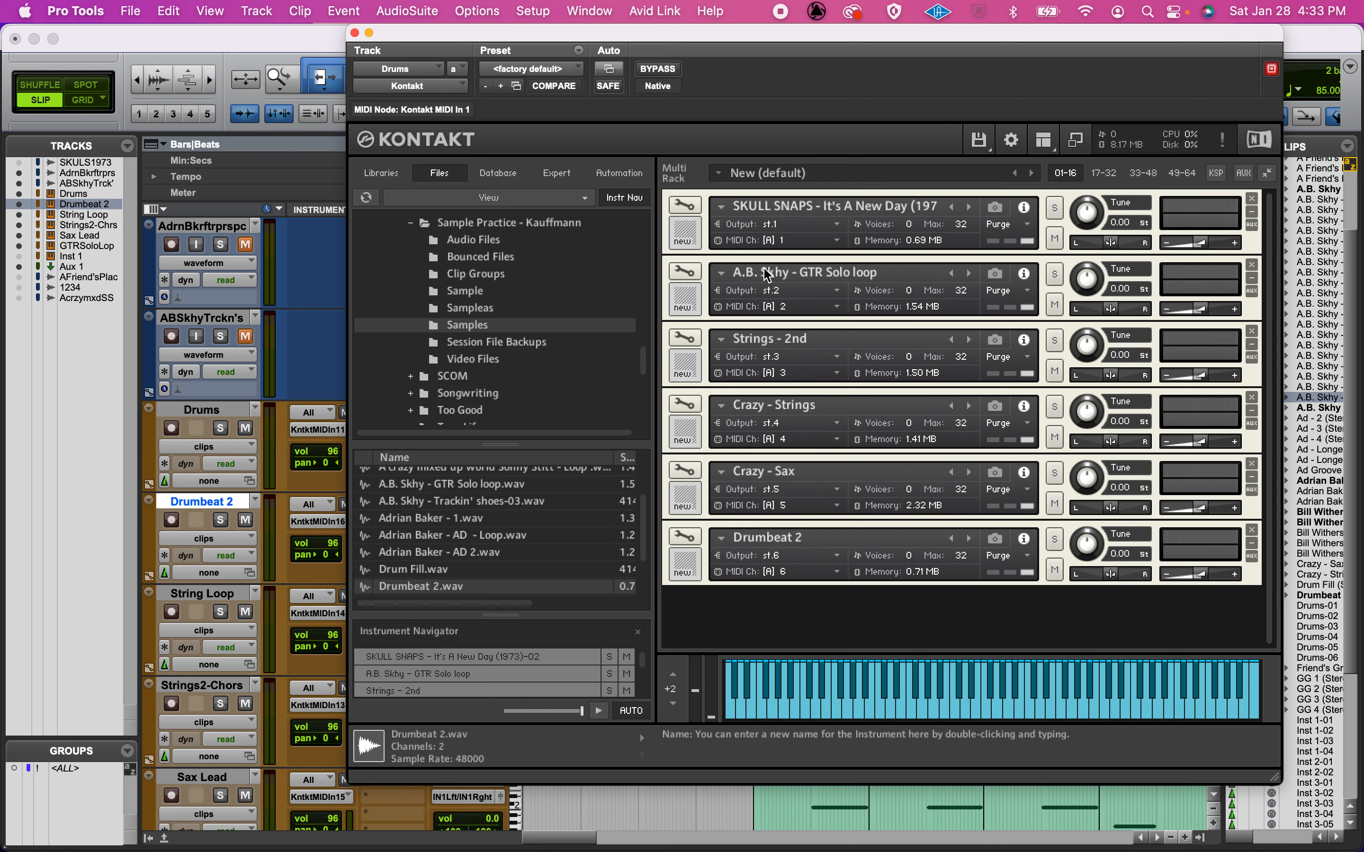
click(688, 272)
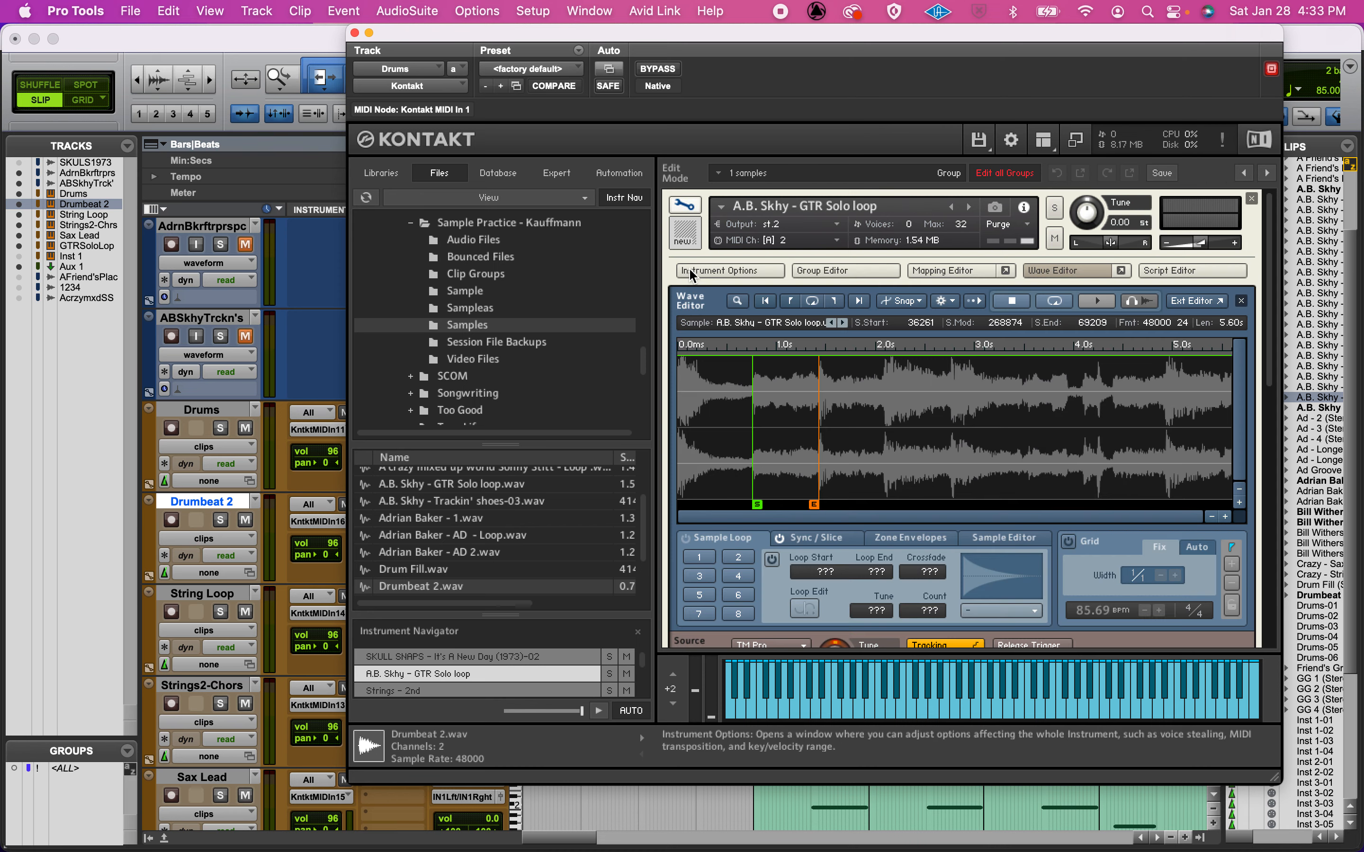
click(1035, 273)
click(1035, 273)
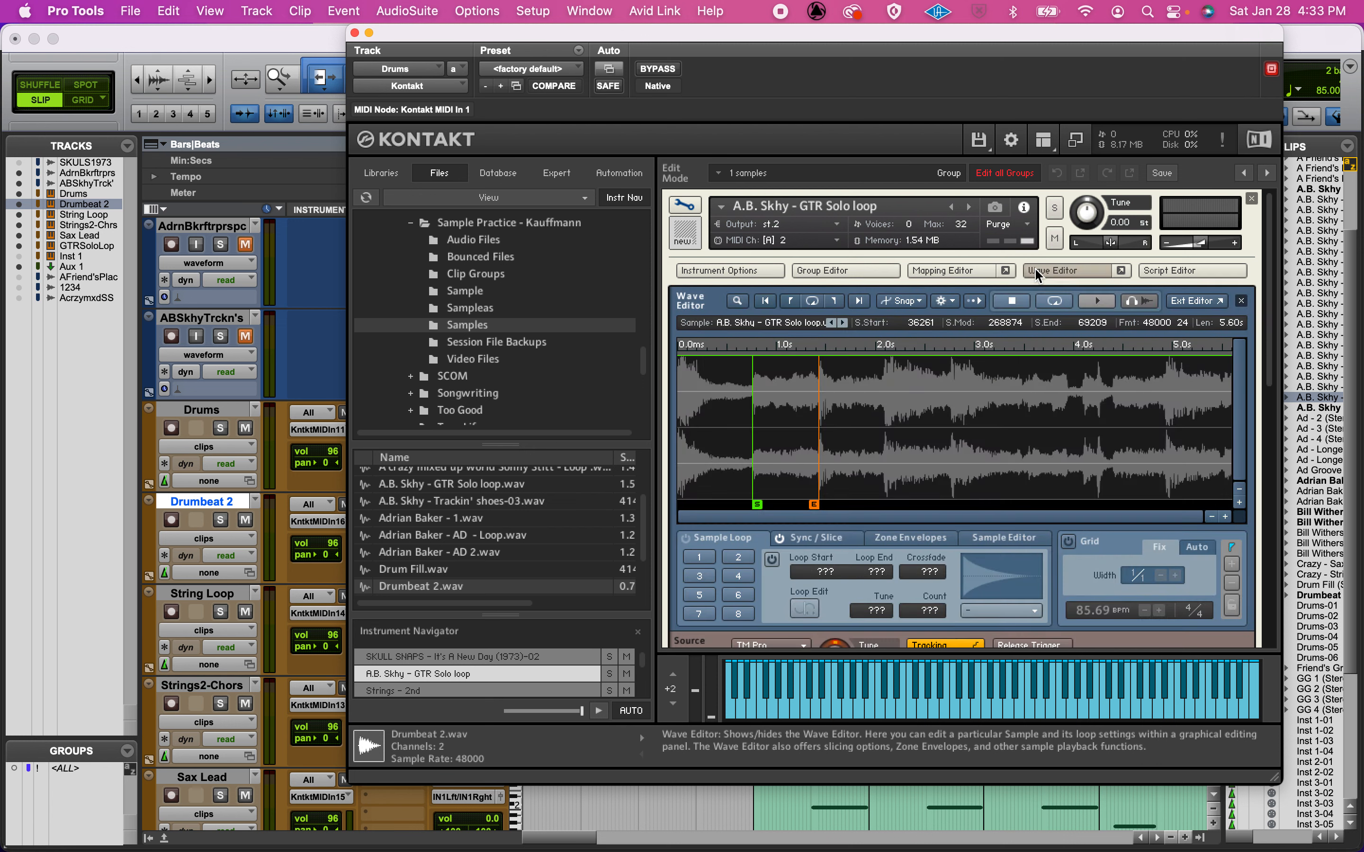
click(808, 537)
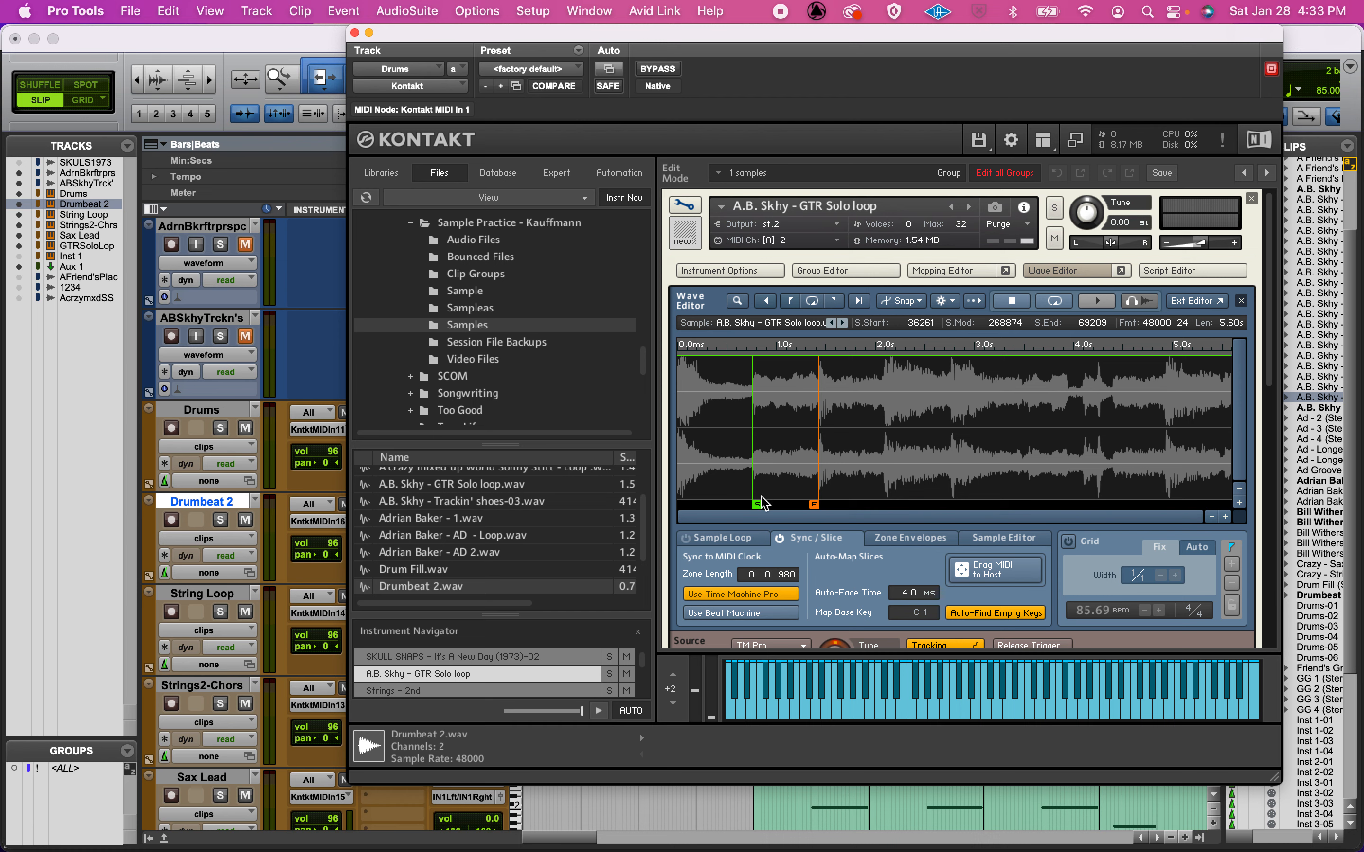
Check the start and end markers of the GTR Solo loop sample in the Wave Editor and close Kontakt.
mouse_move(761, 502)
mouse_down()
mouse_move(653, 511)
mouse_move(756, 506)
mouse_up()
drag(816, 505, 817, 503)
click(951, 705)
drag(428, 32, 700, 32)
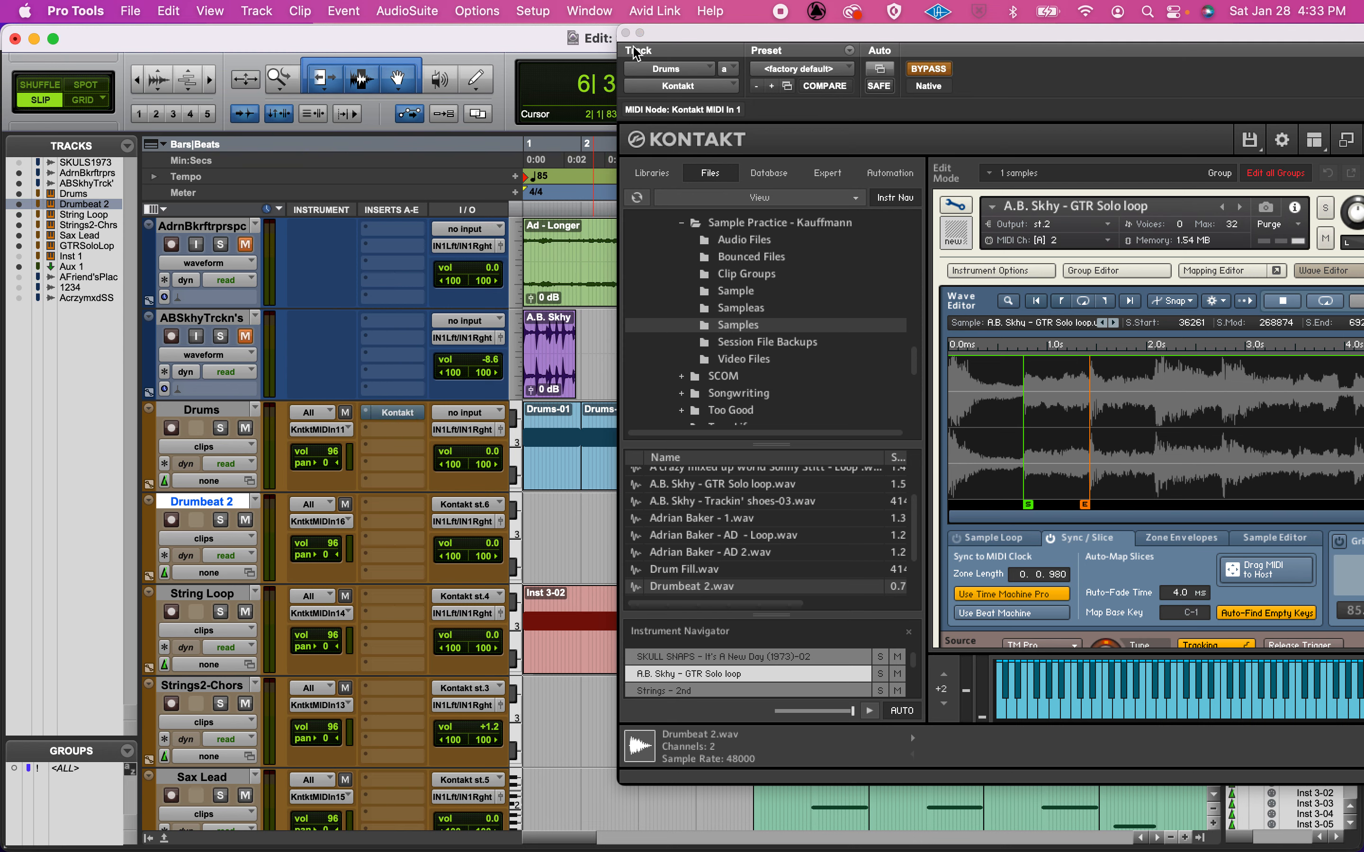
click(626, 33)
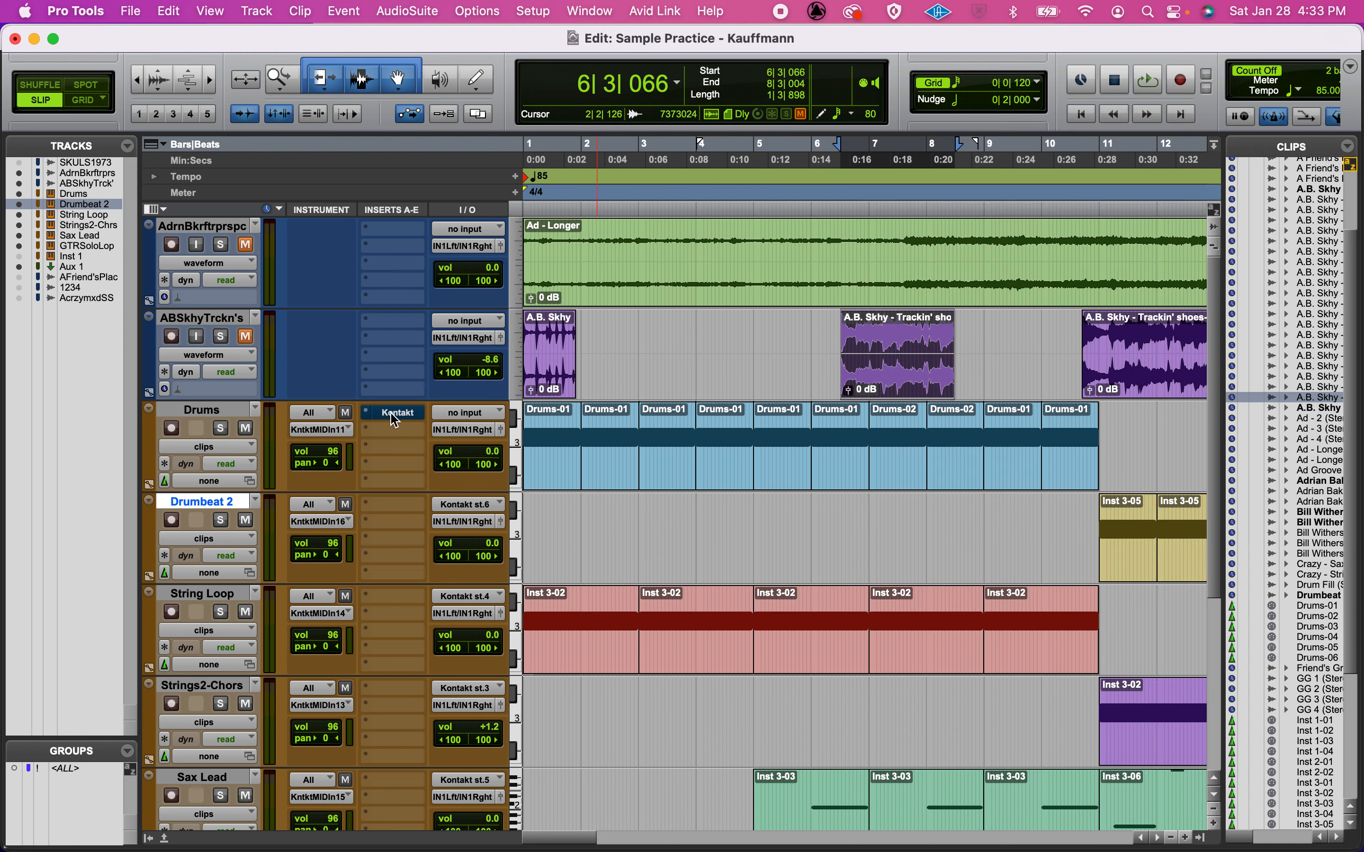
Select the first Drums-04 clip on the GTR Solo Loop track and bypass the track's Replika delay.
scroll(739, 557, down, 5)
scroll(742, 558, right, 5)
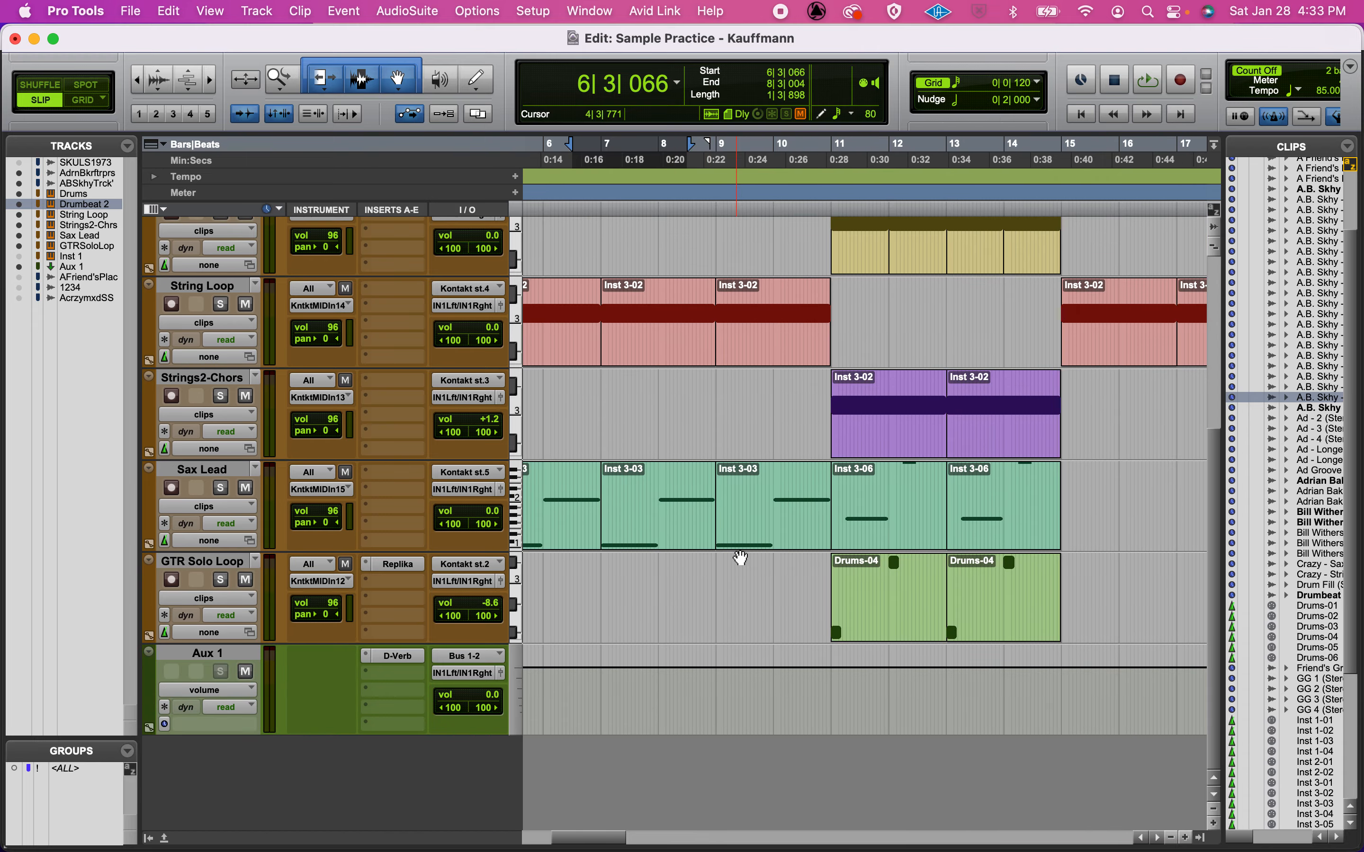
scroll(742, 558, right, 1)
click(837, 637)
click(401, 569)
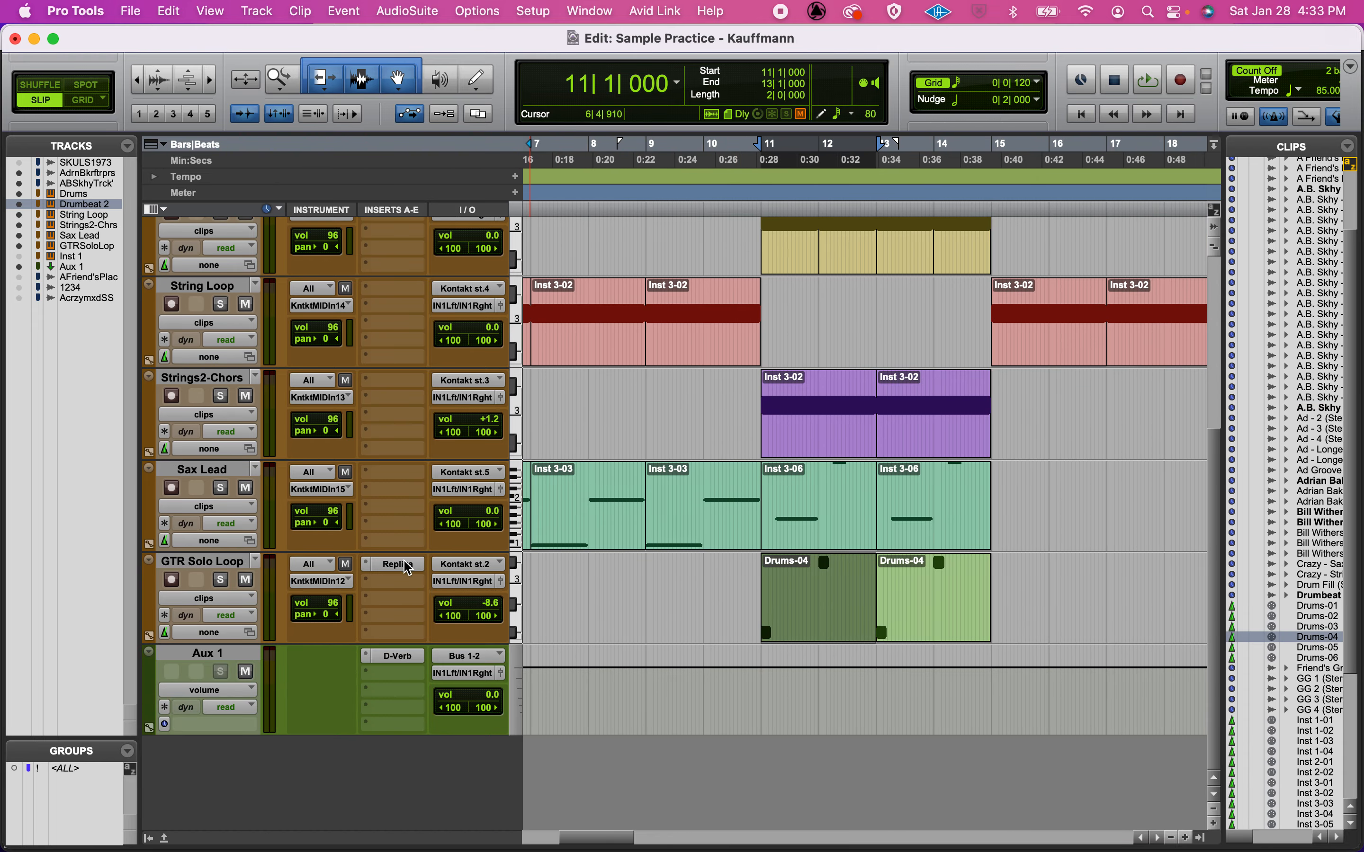
click(401, 564)
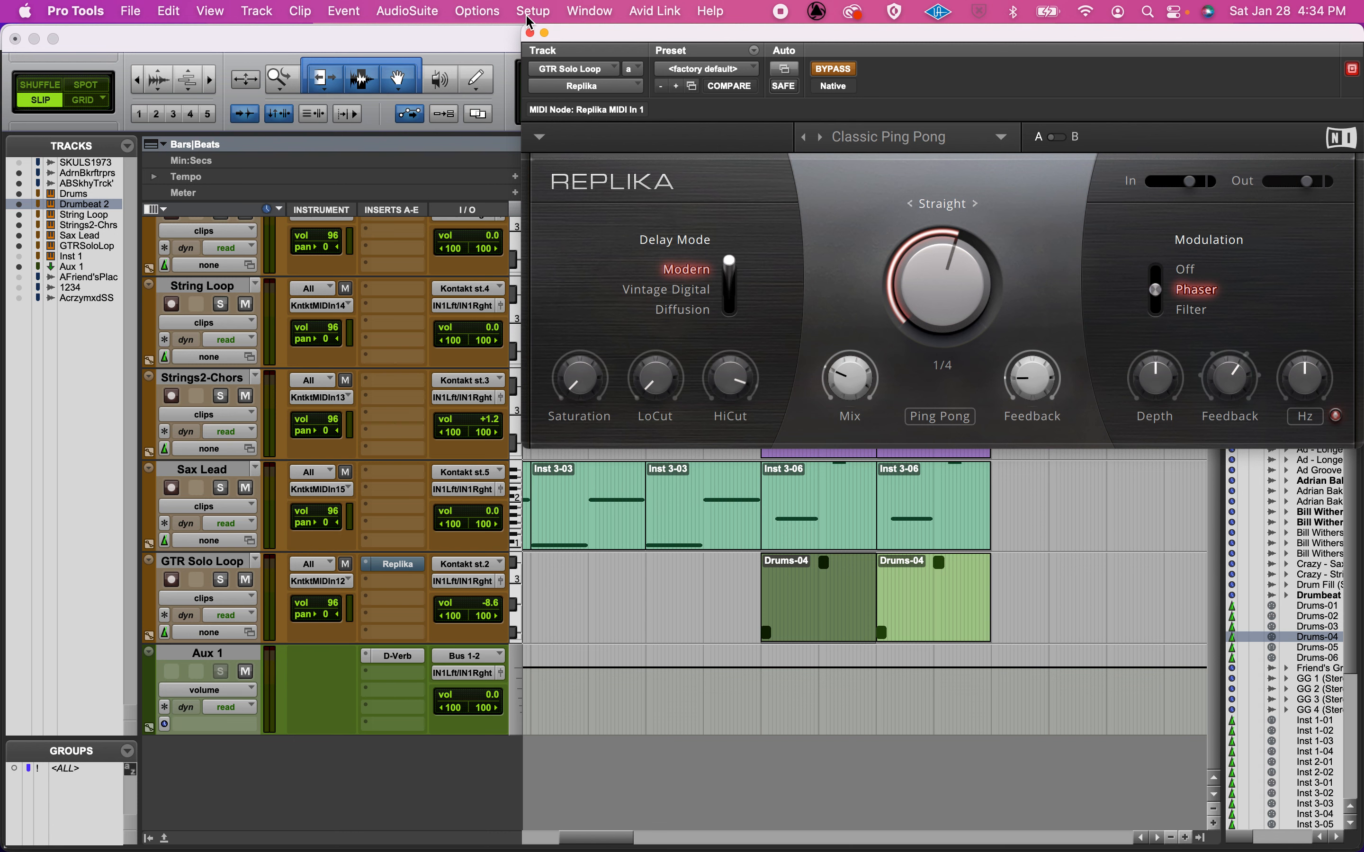
click(530, 32)
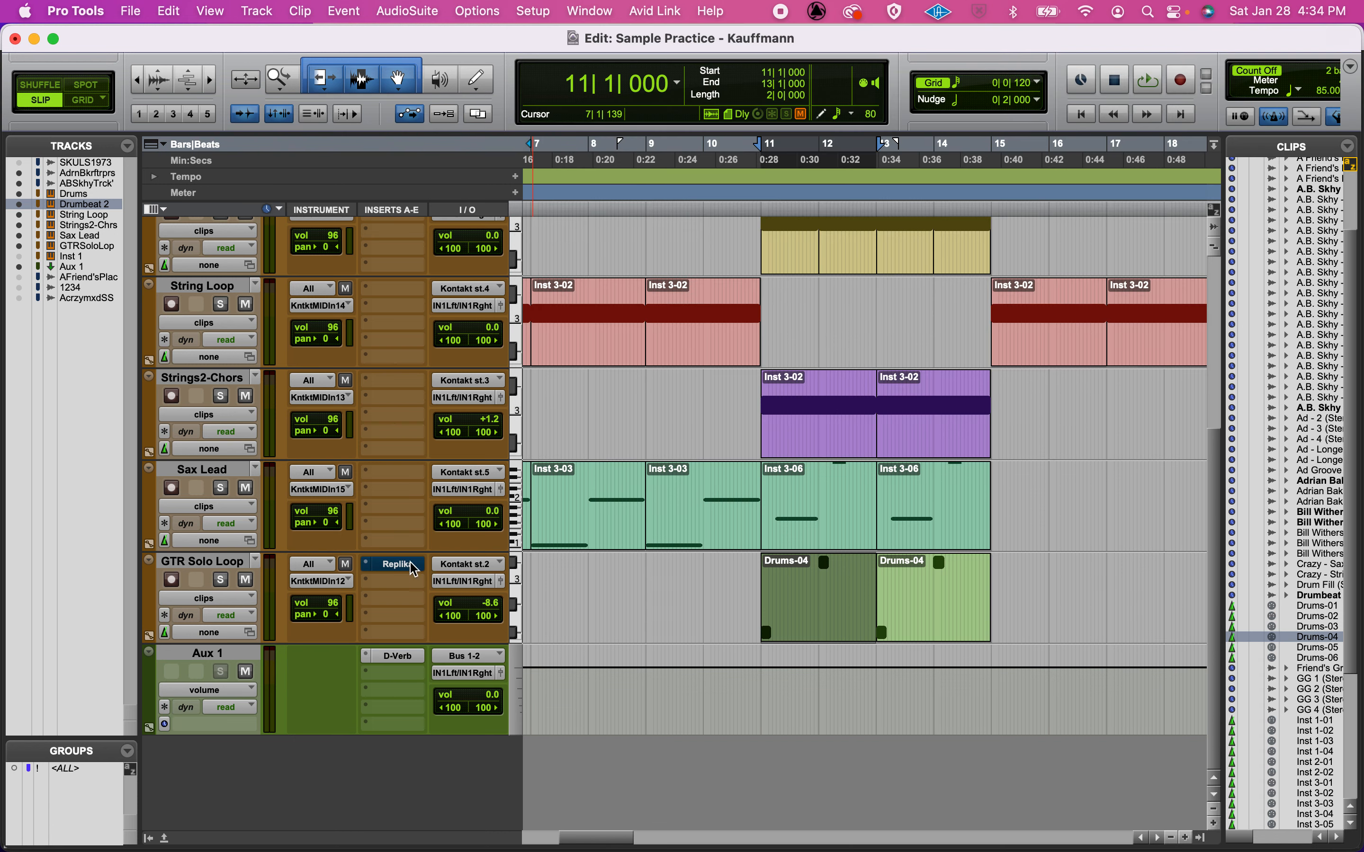
Review the Replika settings on the GTR Solo Loop track and solo the track for playback.
click(400, 577)
click(362, 598)
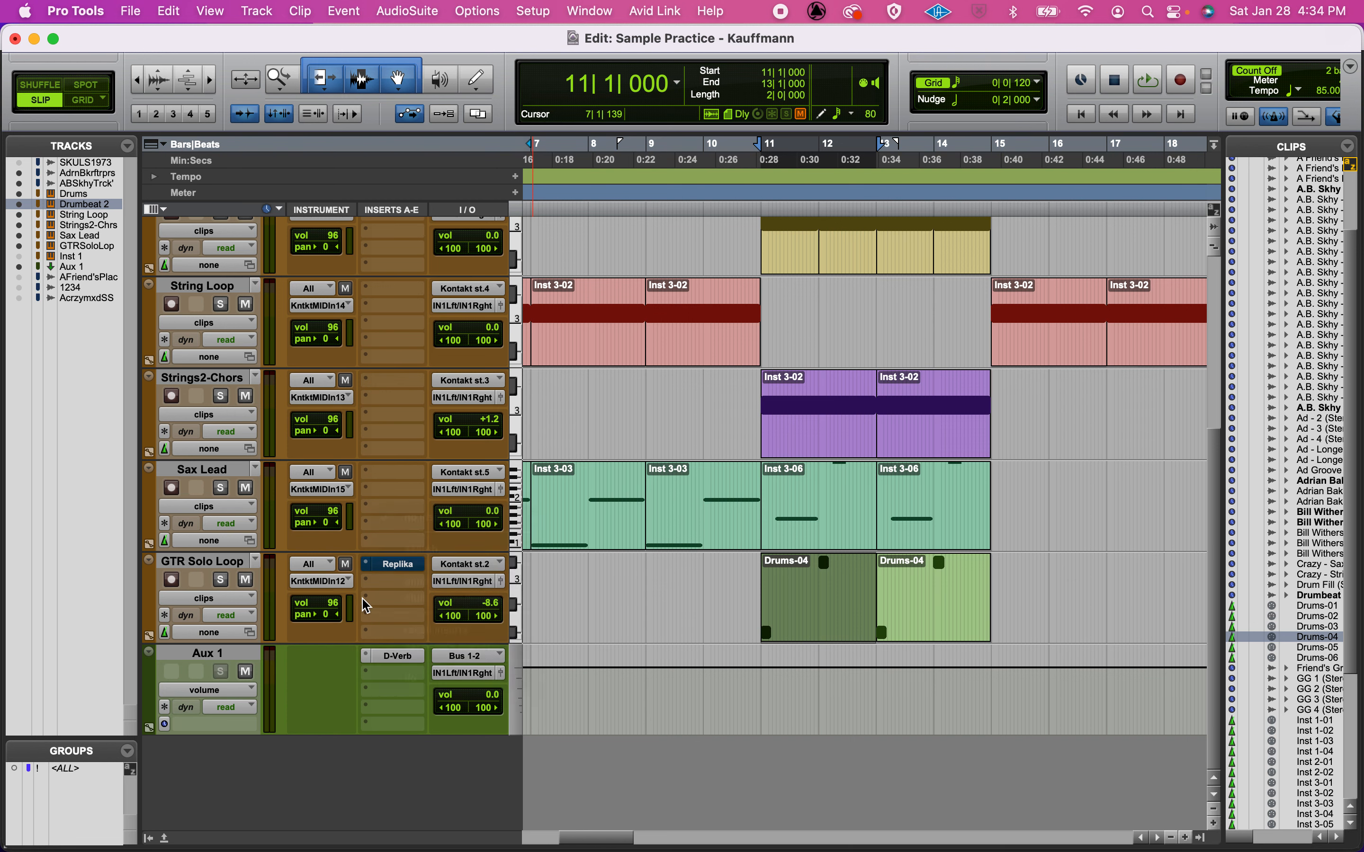
click(394, 565)
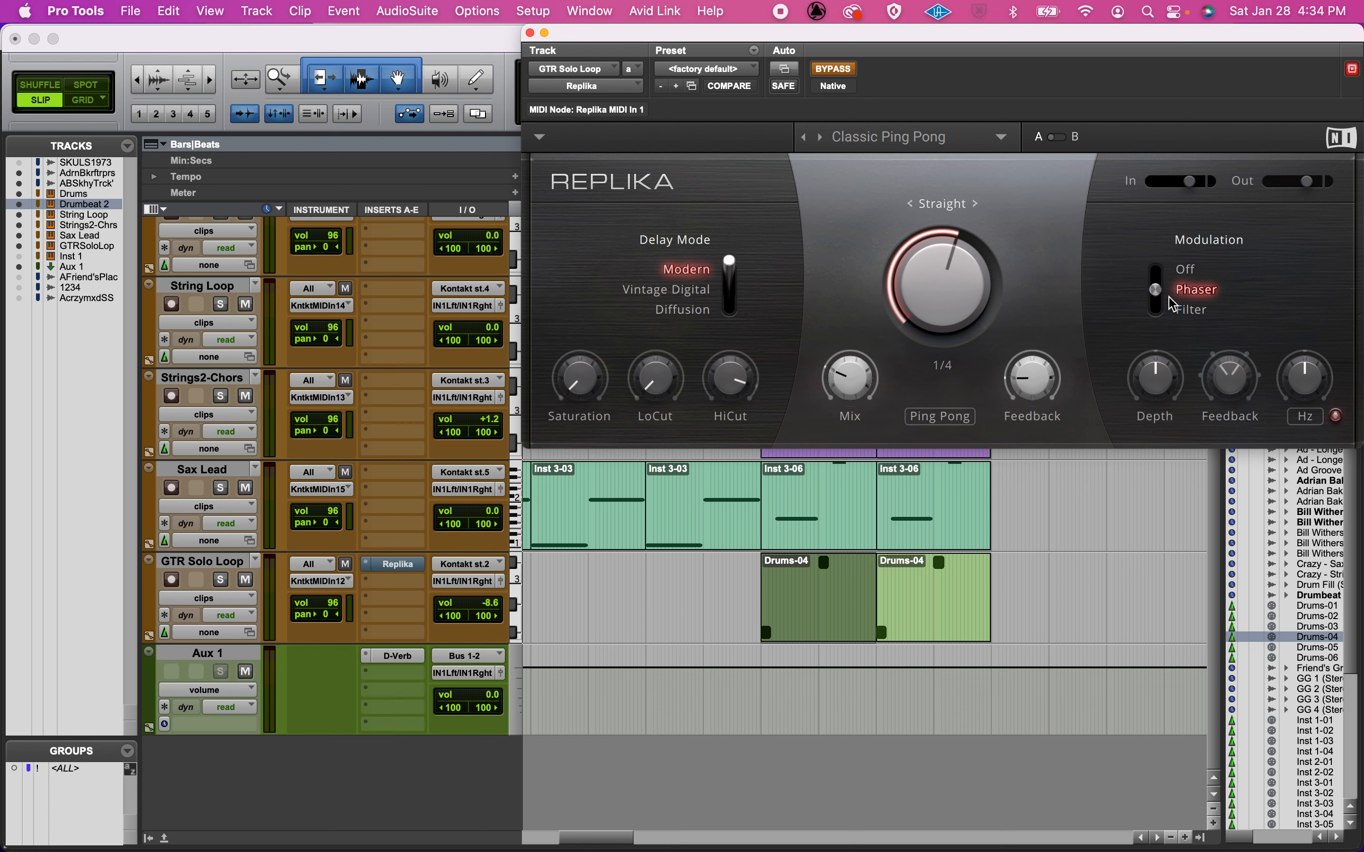
key(space)
key(space)
click(220, 579)
key(space)
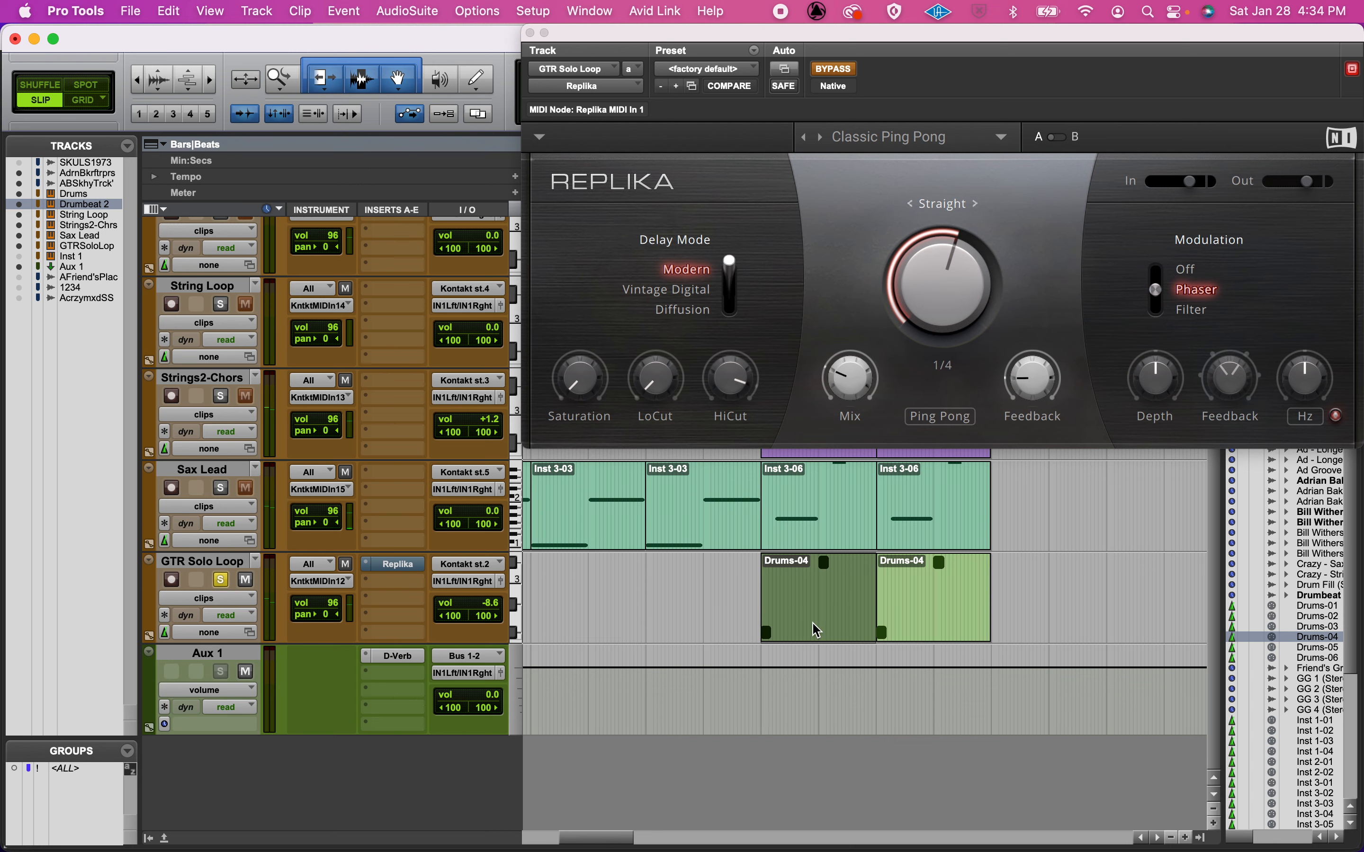
Open the first Drums-04 clip in the MIDI Editor, close Replika, and audition the G2 and D3 keys.
double_click(816, 630)
click(530, 33)
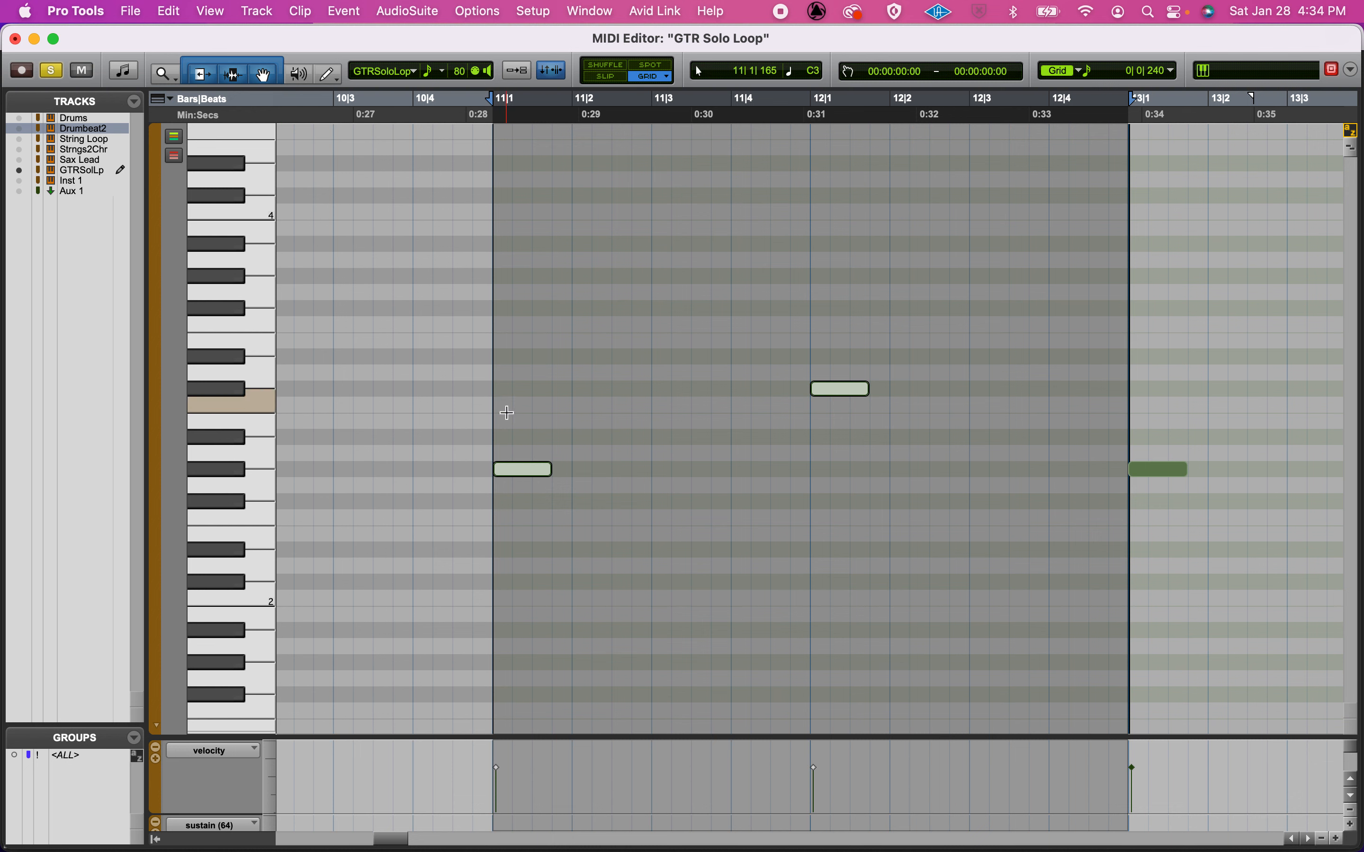
click(224, 469)
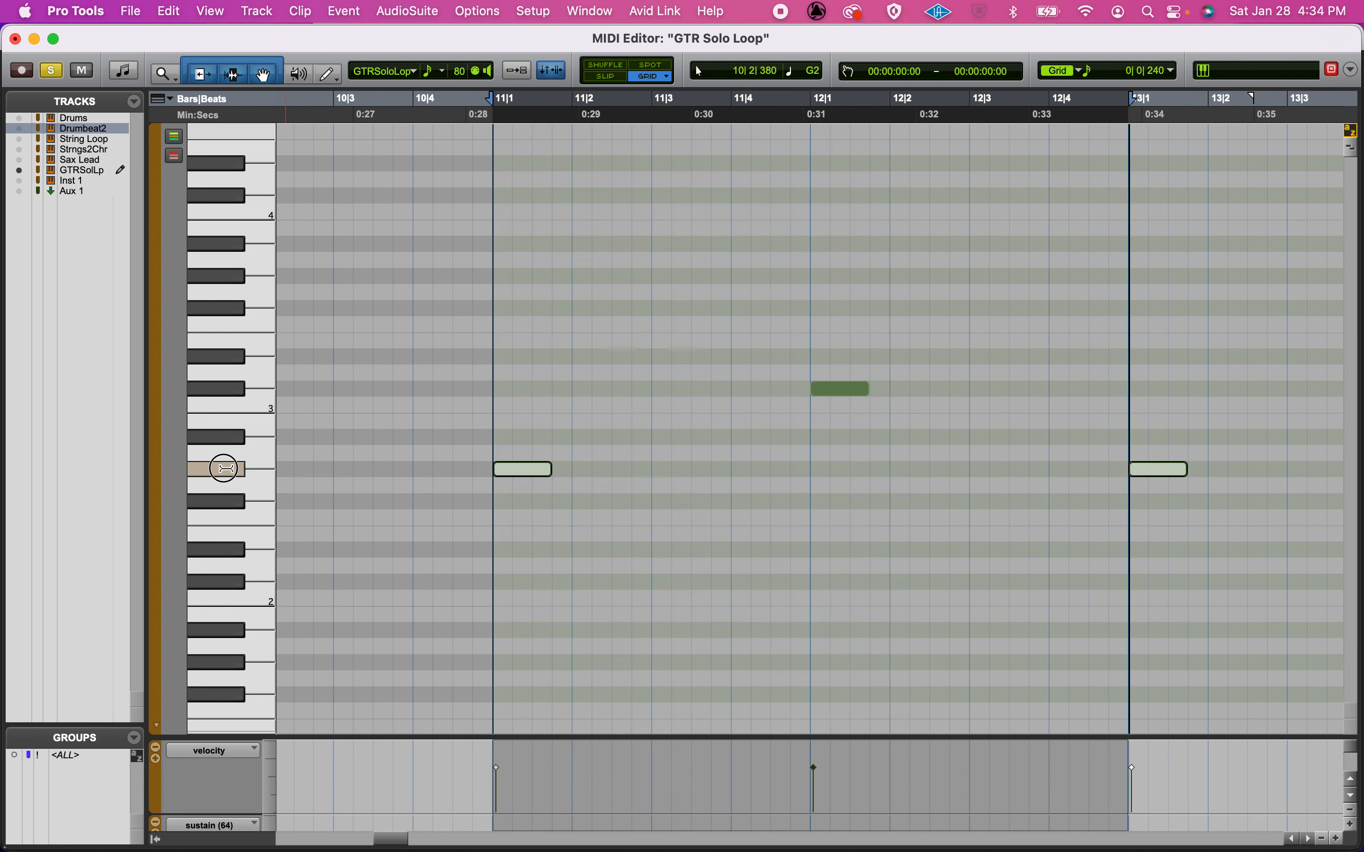
click(225, 468)
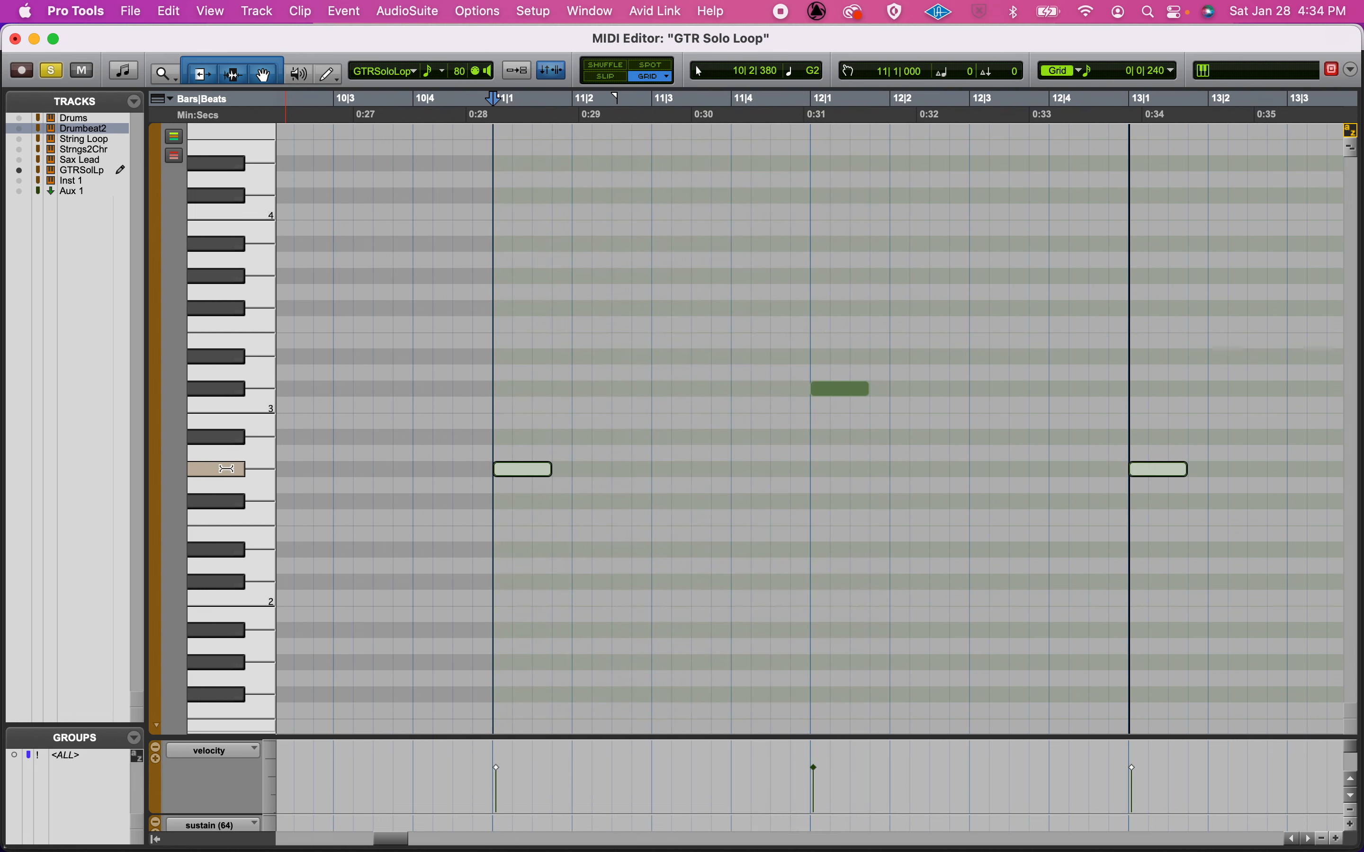
click(219, 391)
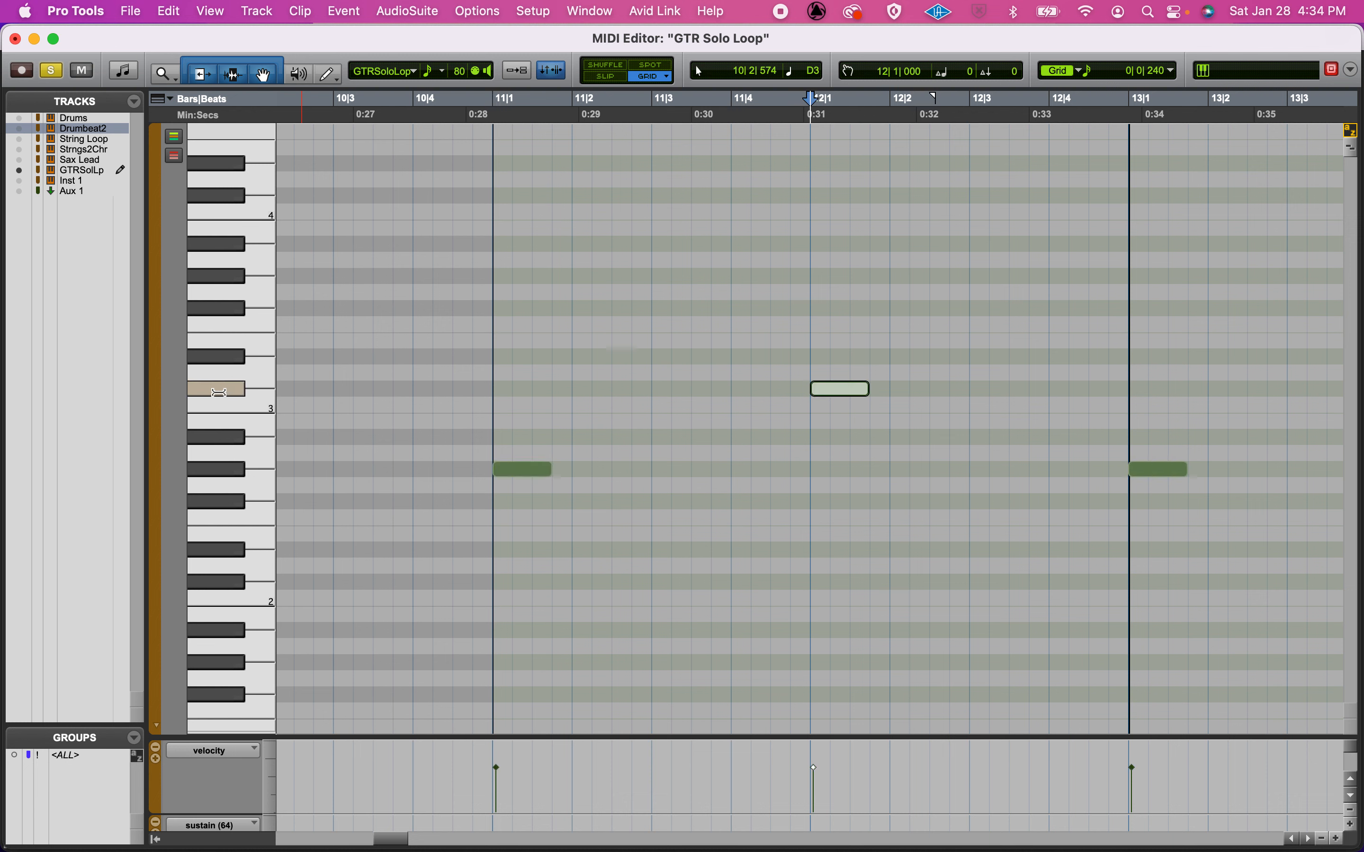
Play the GTR Solo Loop notes from the start of bar 11 and close the MIDI Editor.
click(494, 365)
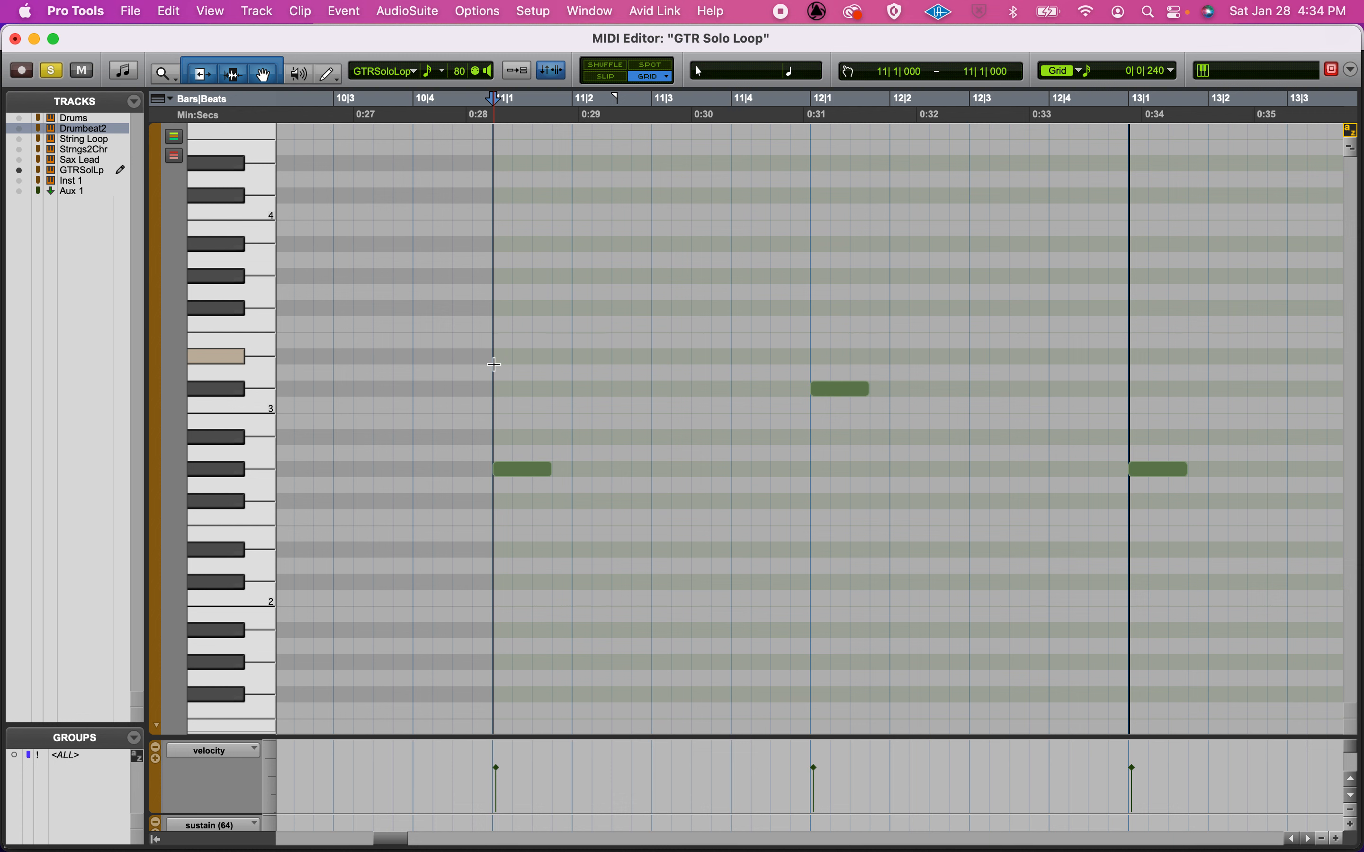
key(space)
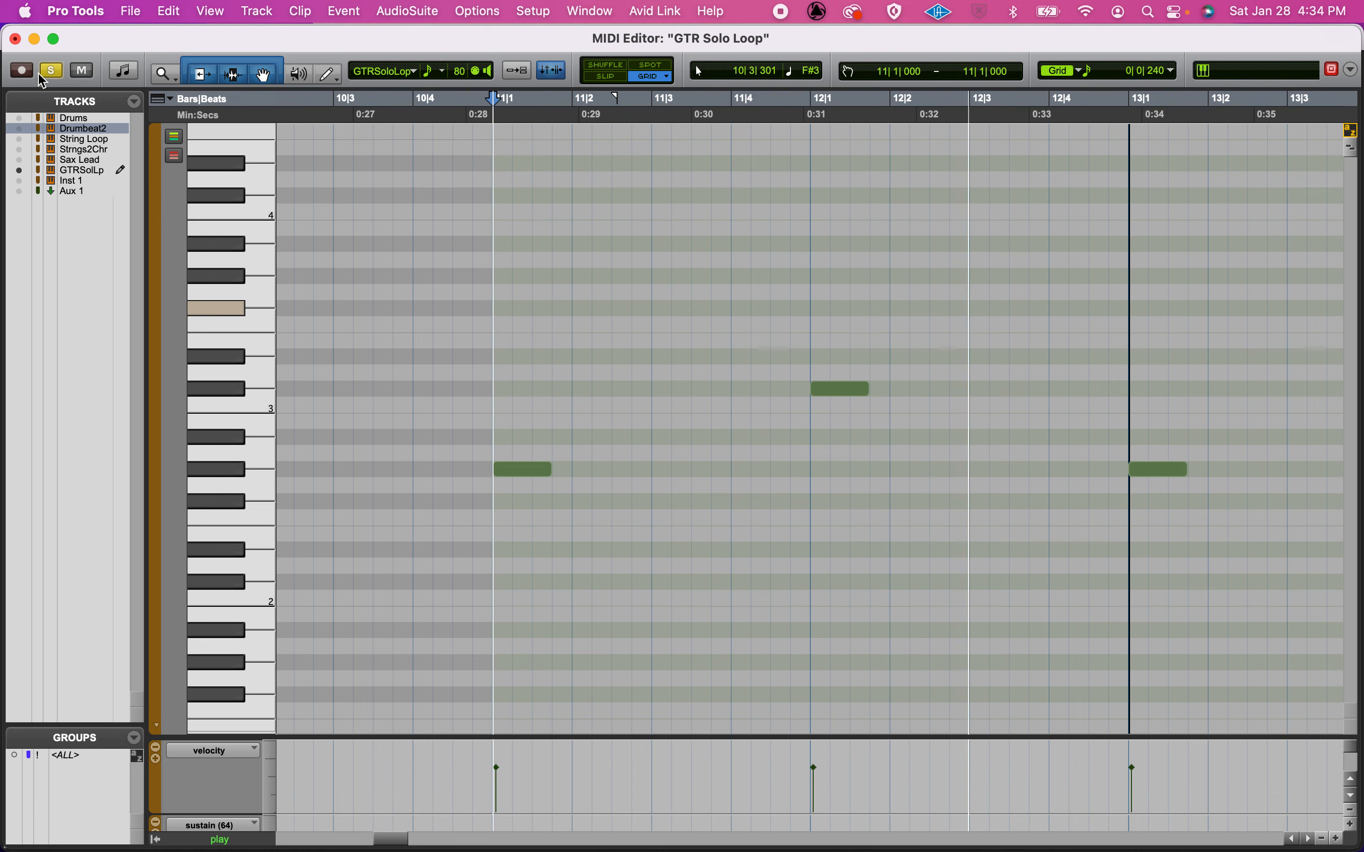
key(space)
click(15, 39)
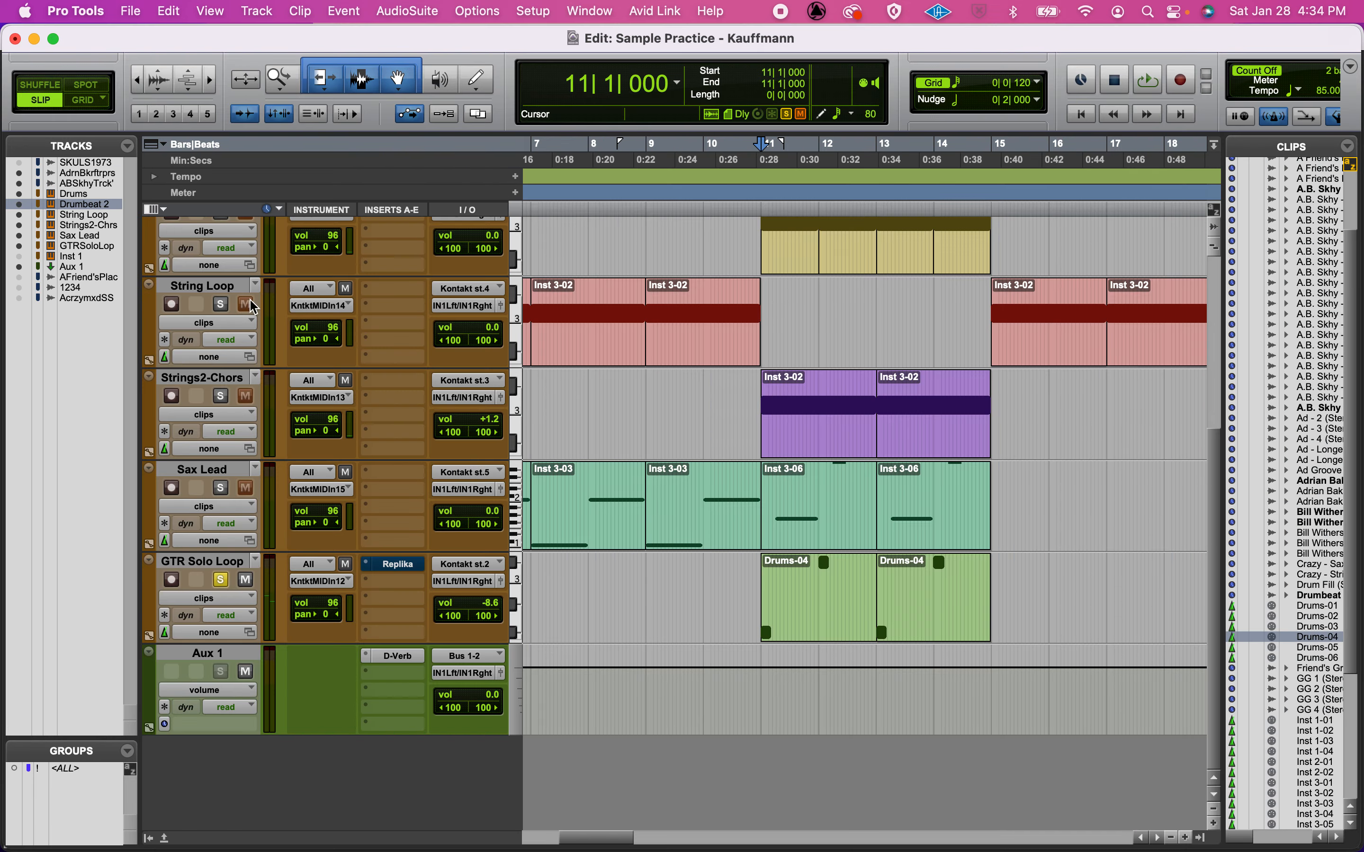
Unsolo GTR Solo Loop and play its first Drums-04 clip in the full mix, once with Replika bypassed and once with it active.
click(798, 628)
click(221, 583)
key(space)
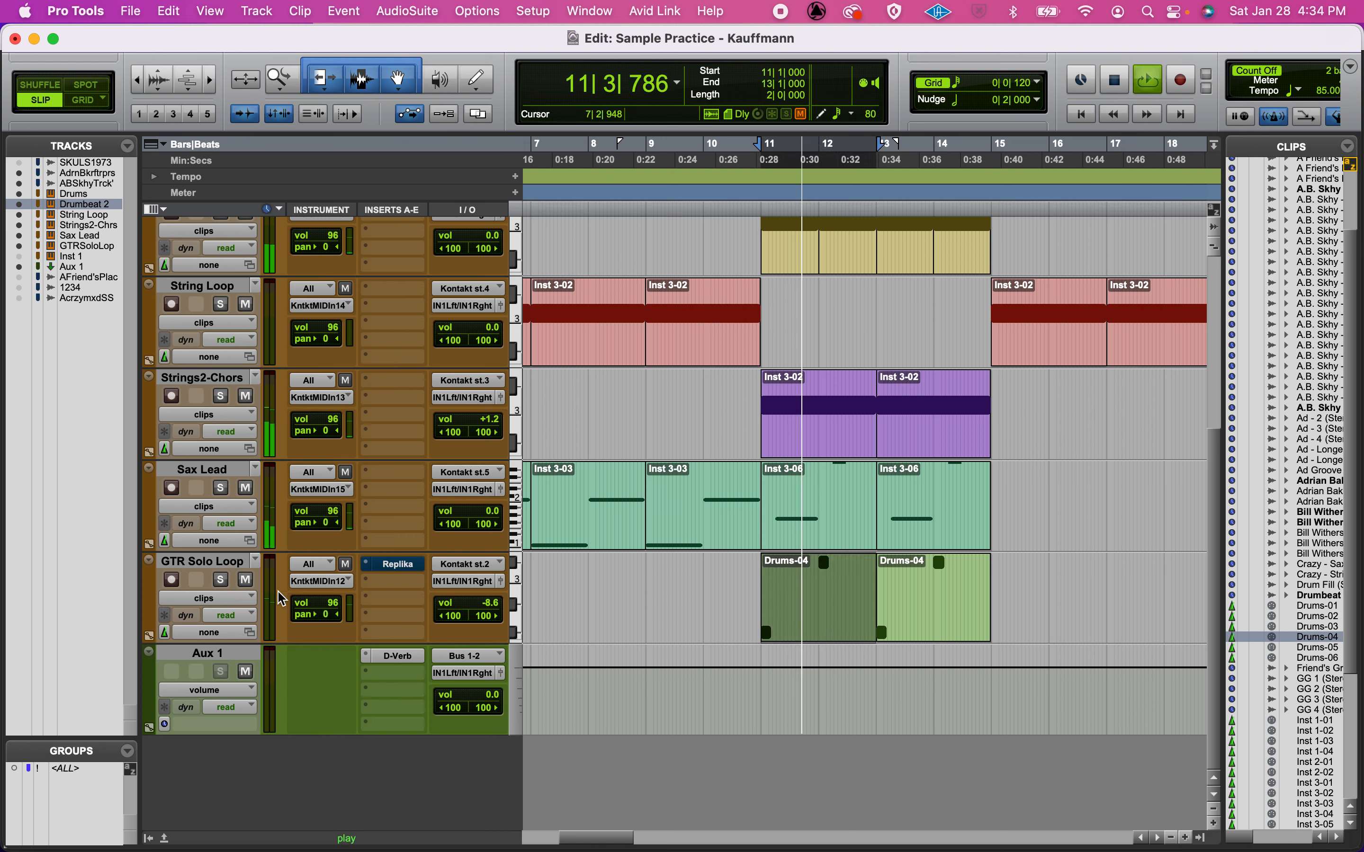
key(space)
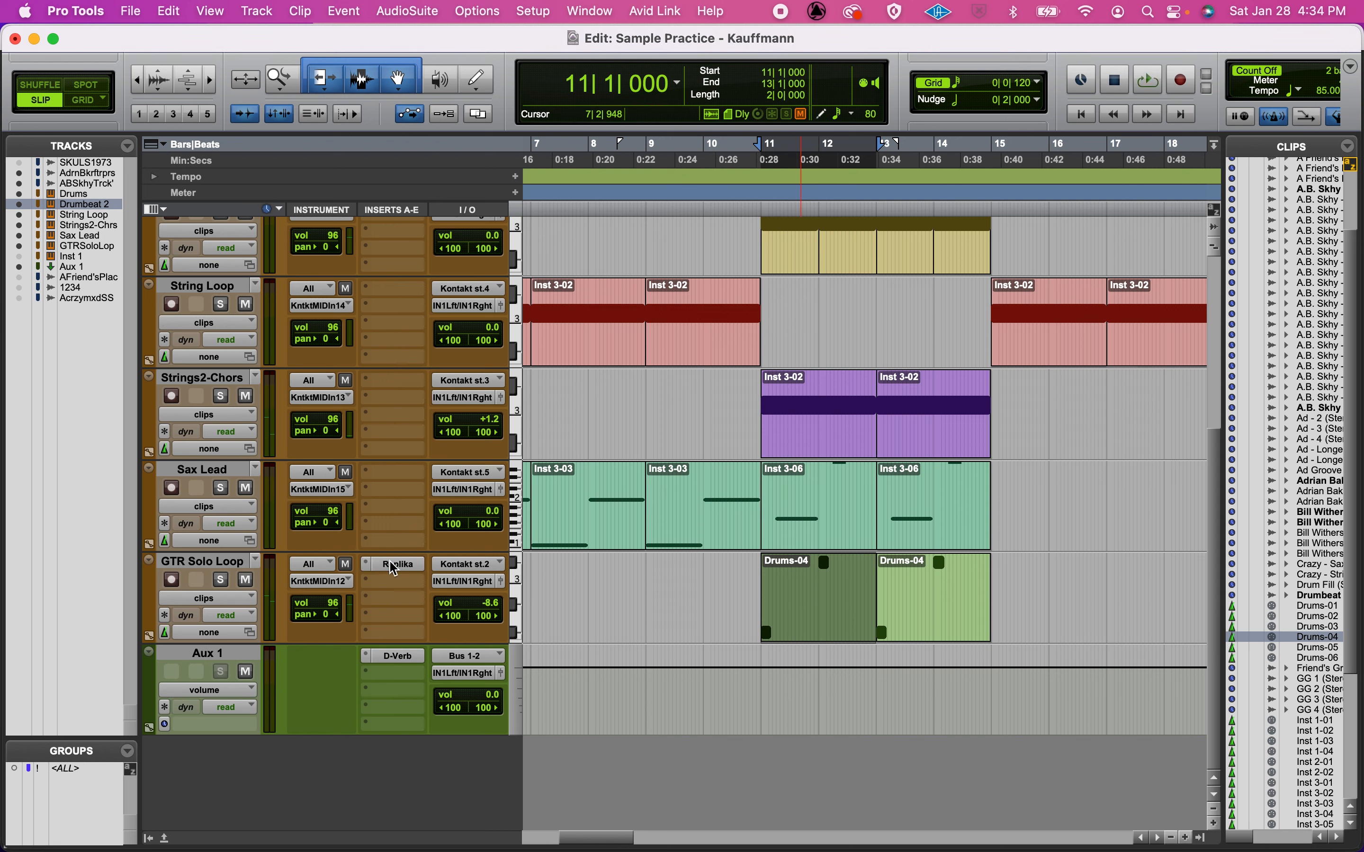
key(space)
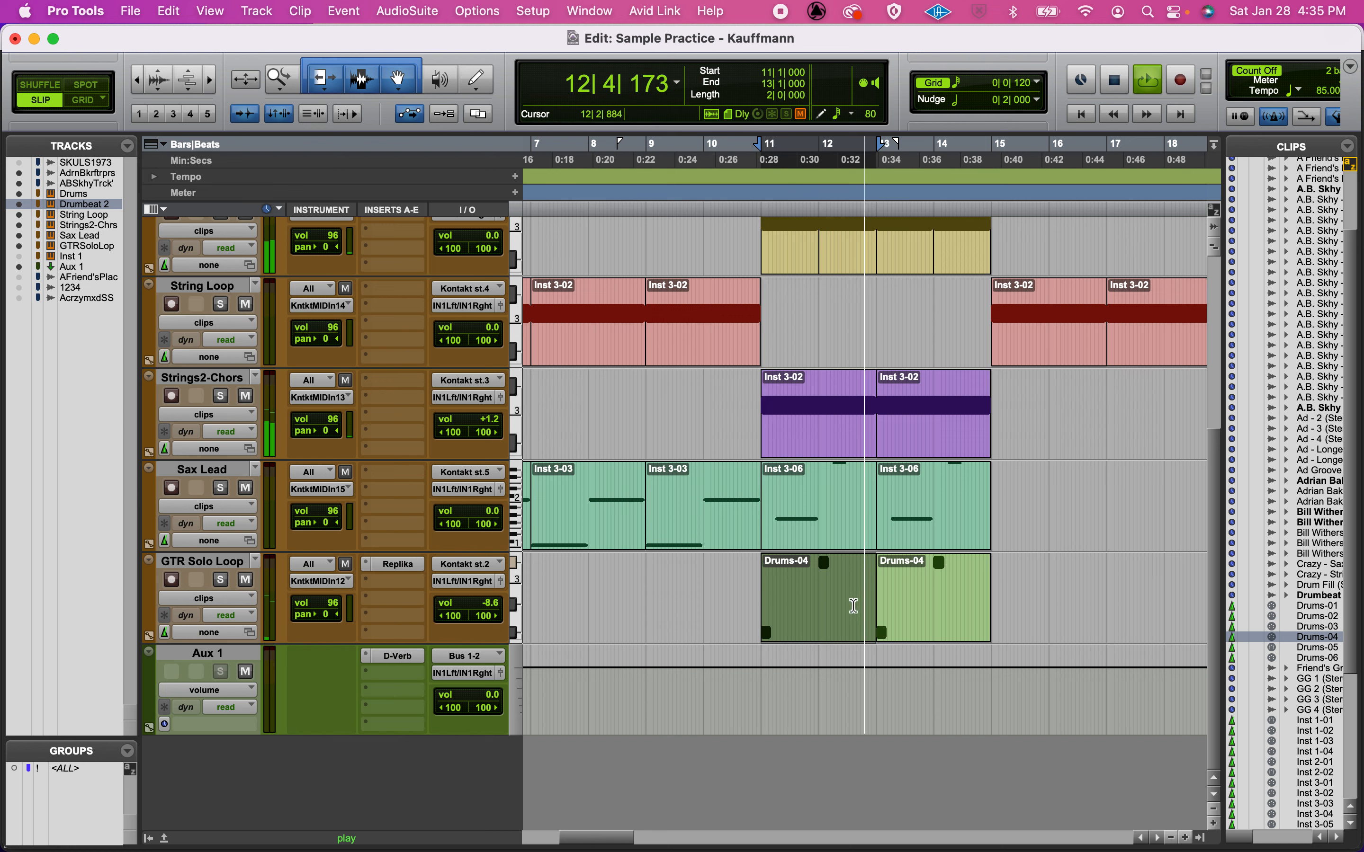
key(space)
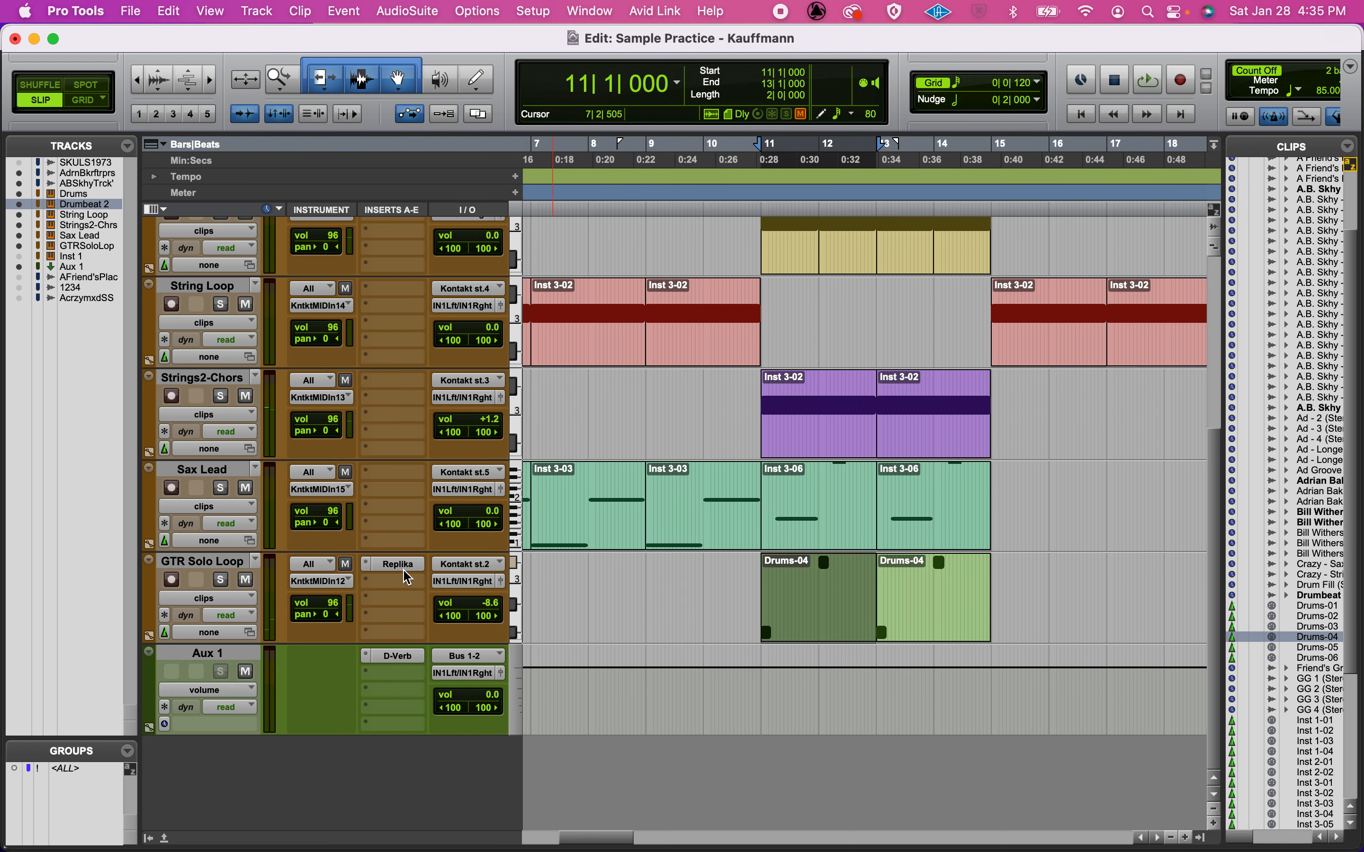
Reopen Kontakt from the Drums track to review the GTR Solo loop sample's markers, and close it again.
scroll(407, 578, up, 5)
click(397, 412)
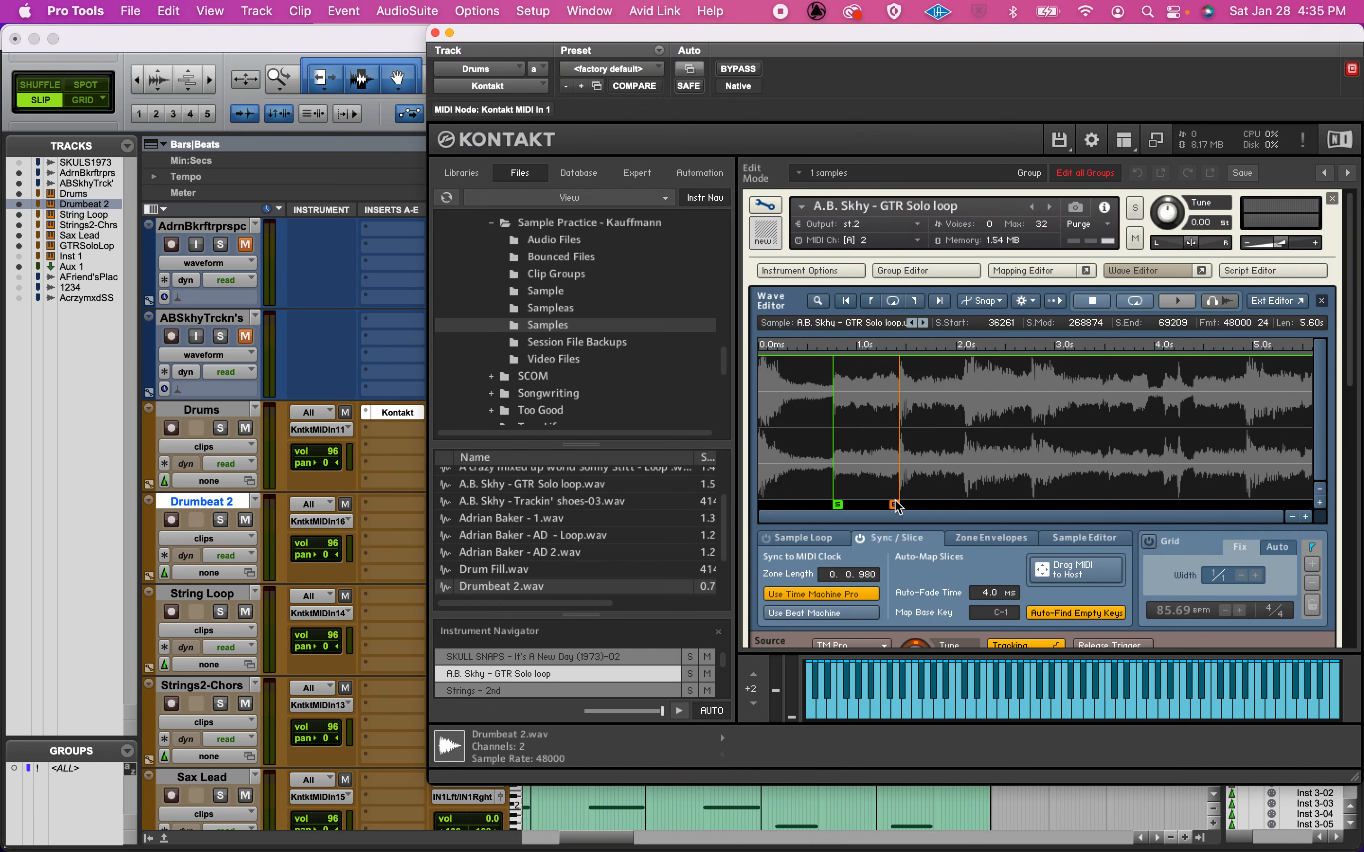
click(765, 206)
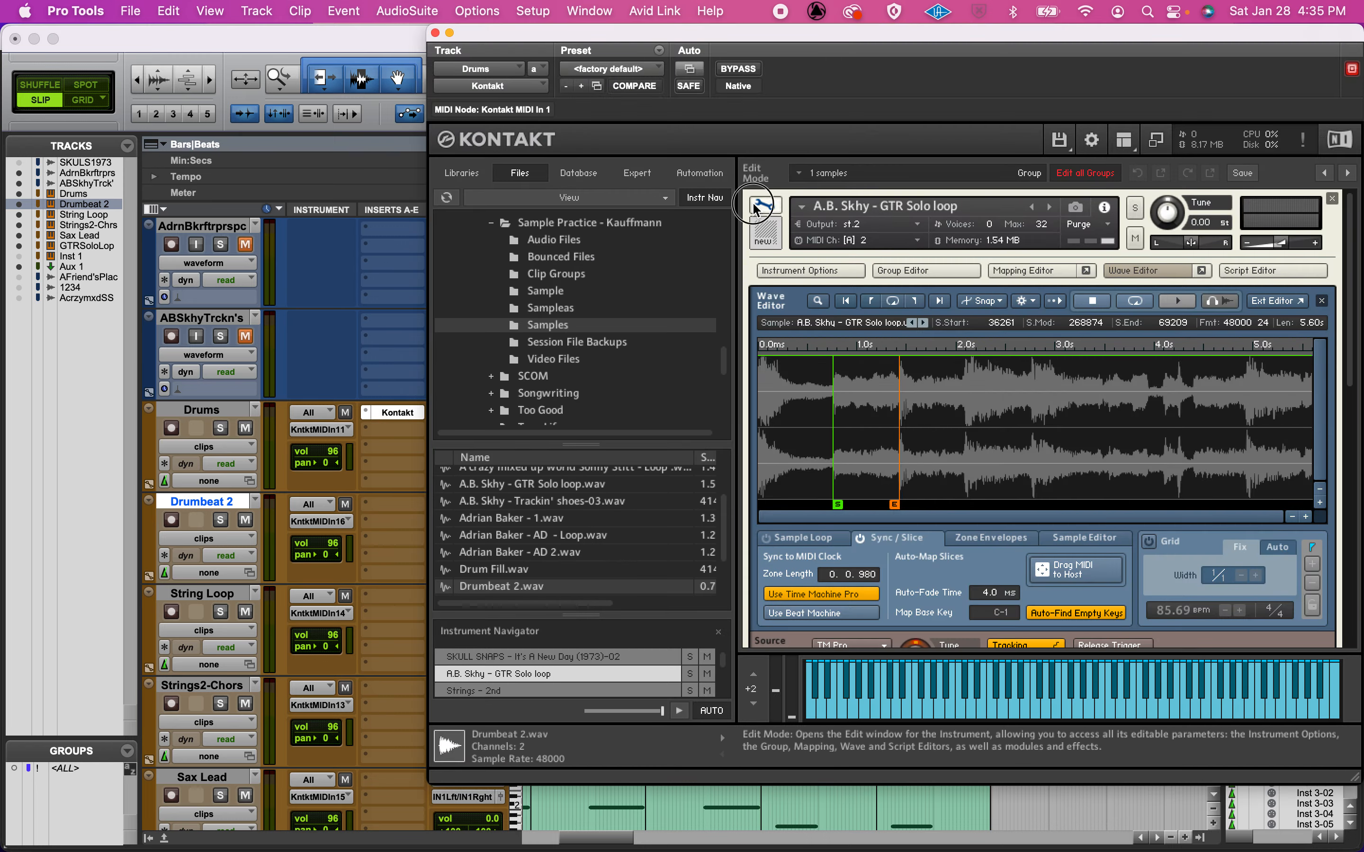
click(435, 32)
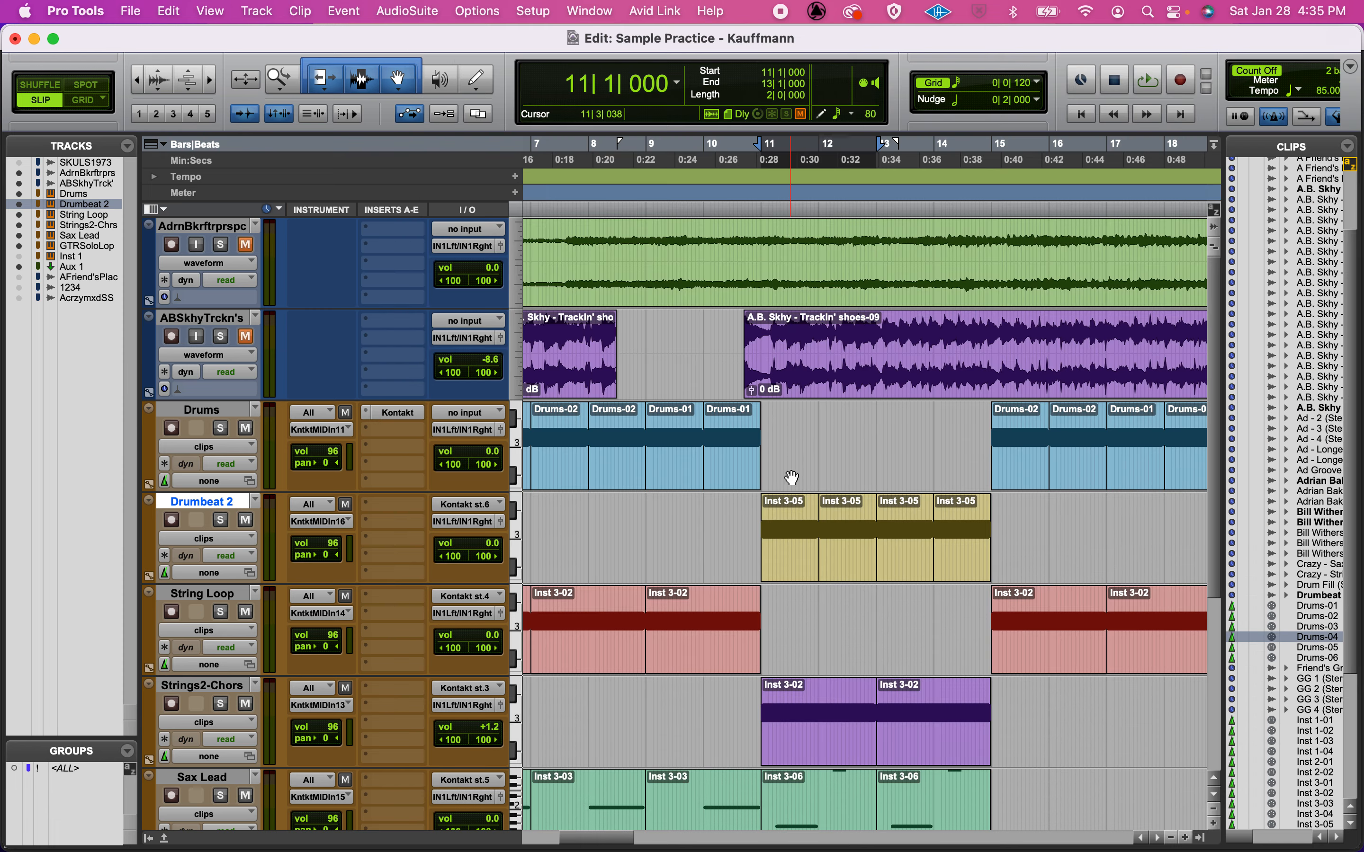
Audition the first Inst 3-05 clip on the Drumbeat 2 track in solo and unsolo the track.
click(798, 563)
click(221, 520)
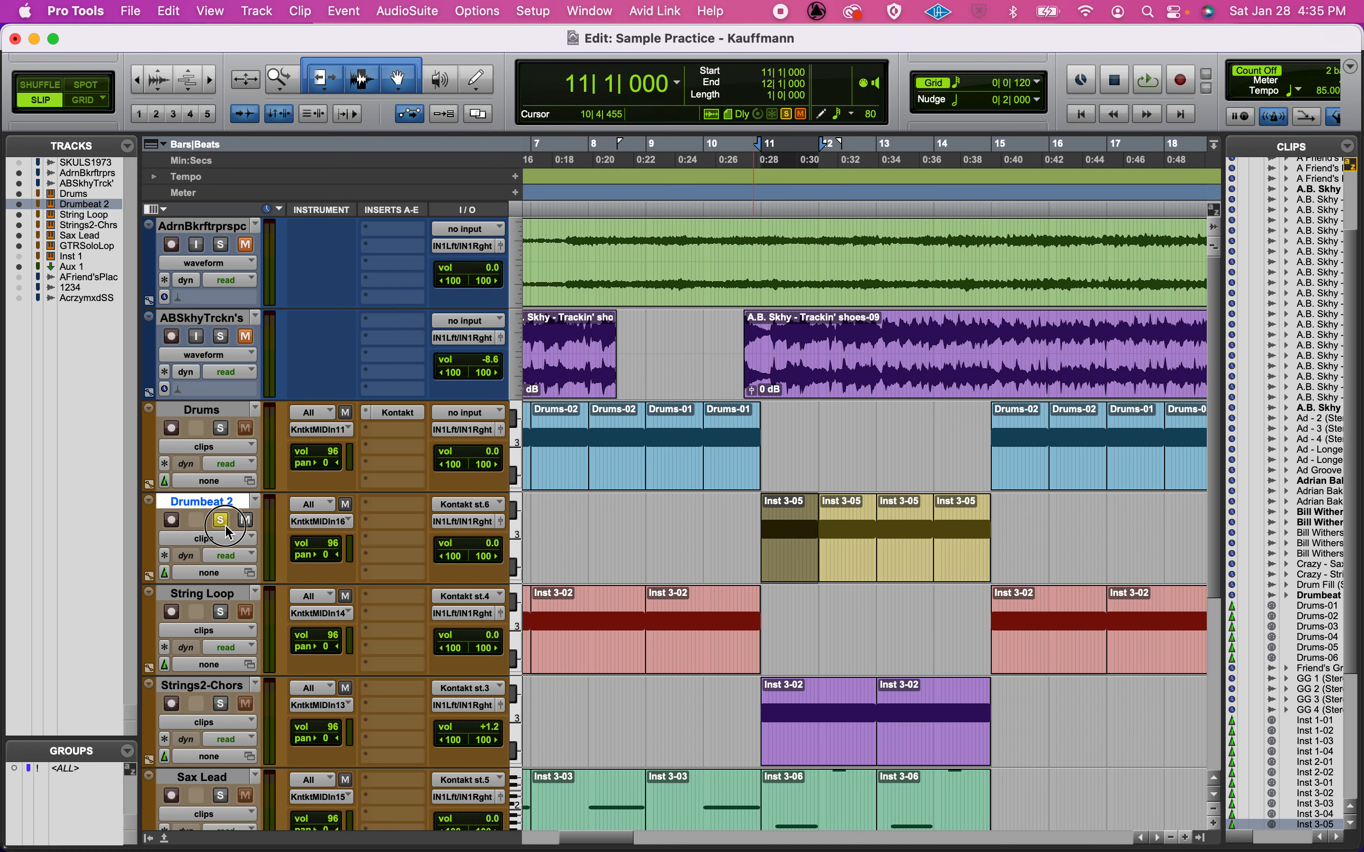
key(space)
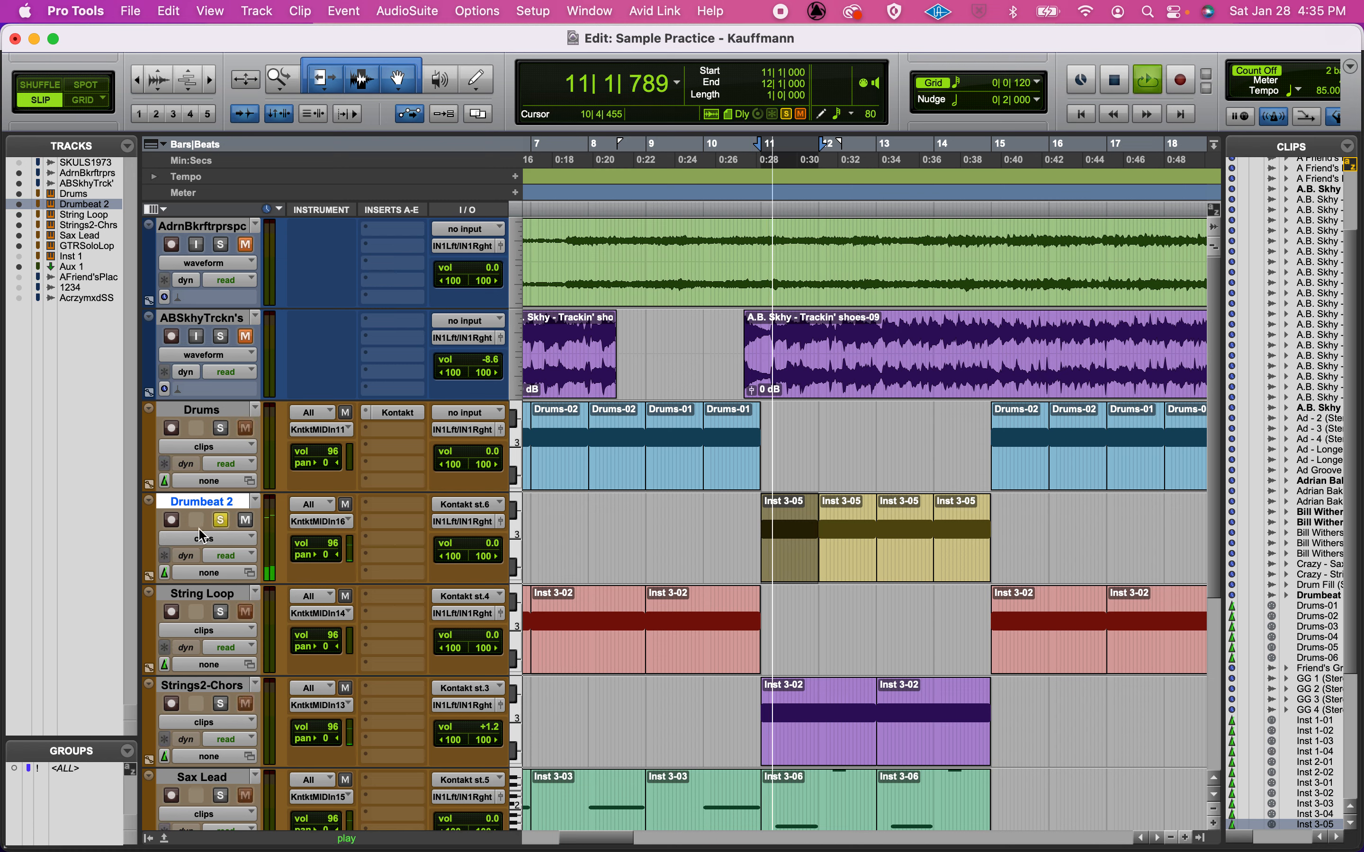
key(space)
click(225, 524)
Open the first Inst 3-06 clip on the Sax Lead track in the MIDI Editor, audition the G1 key, and close the editor.
scroll(730, 630, down, 3)
scroll(730, 630, down, 3)
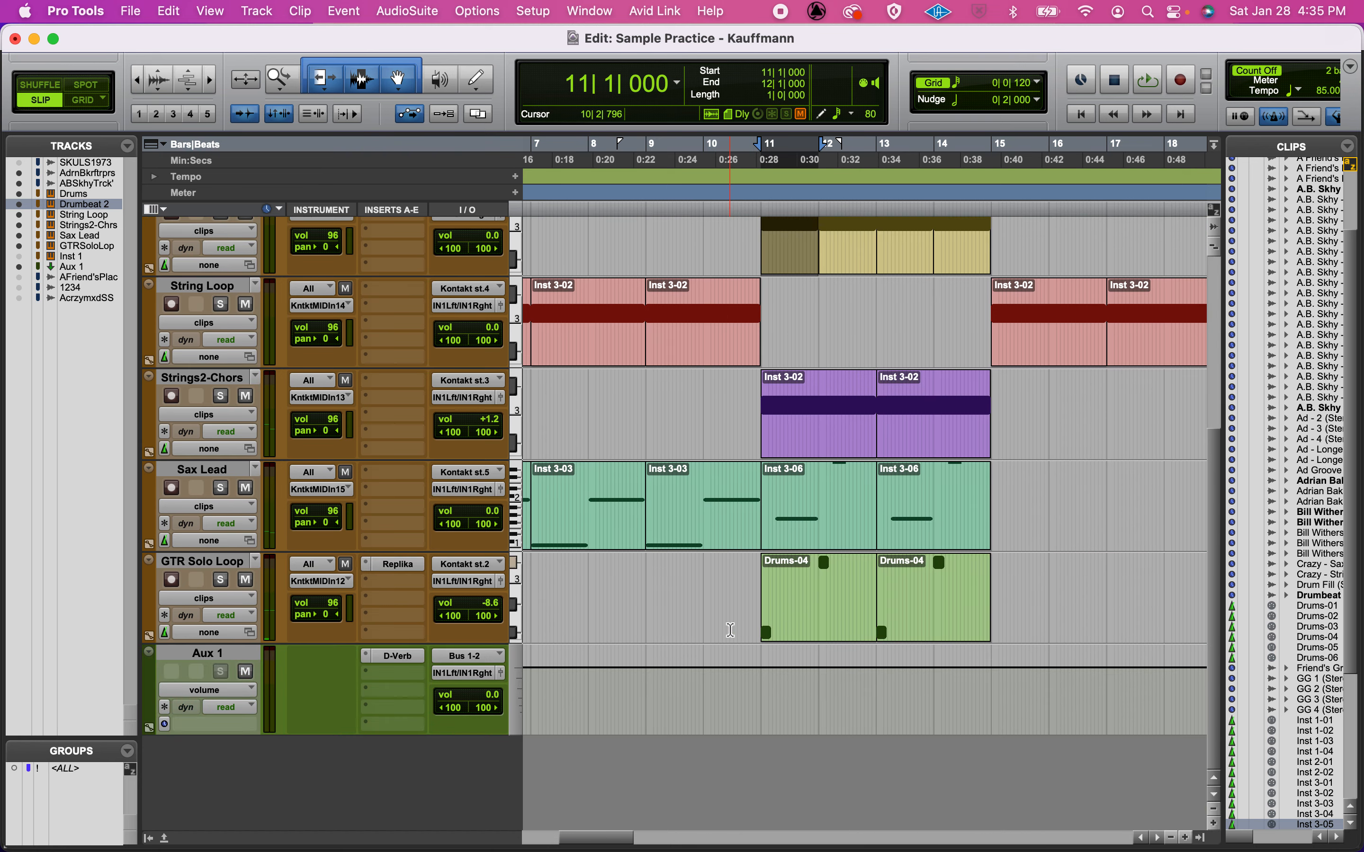
click(797, 530)
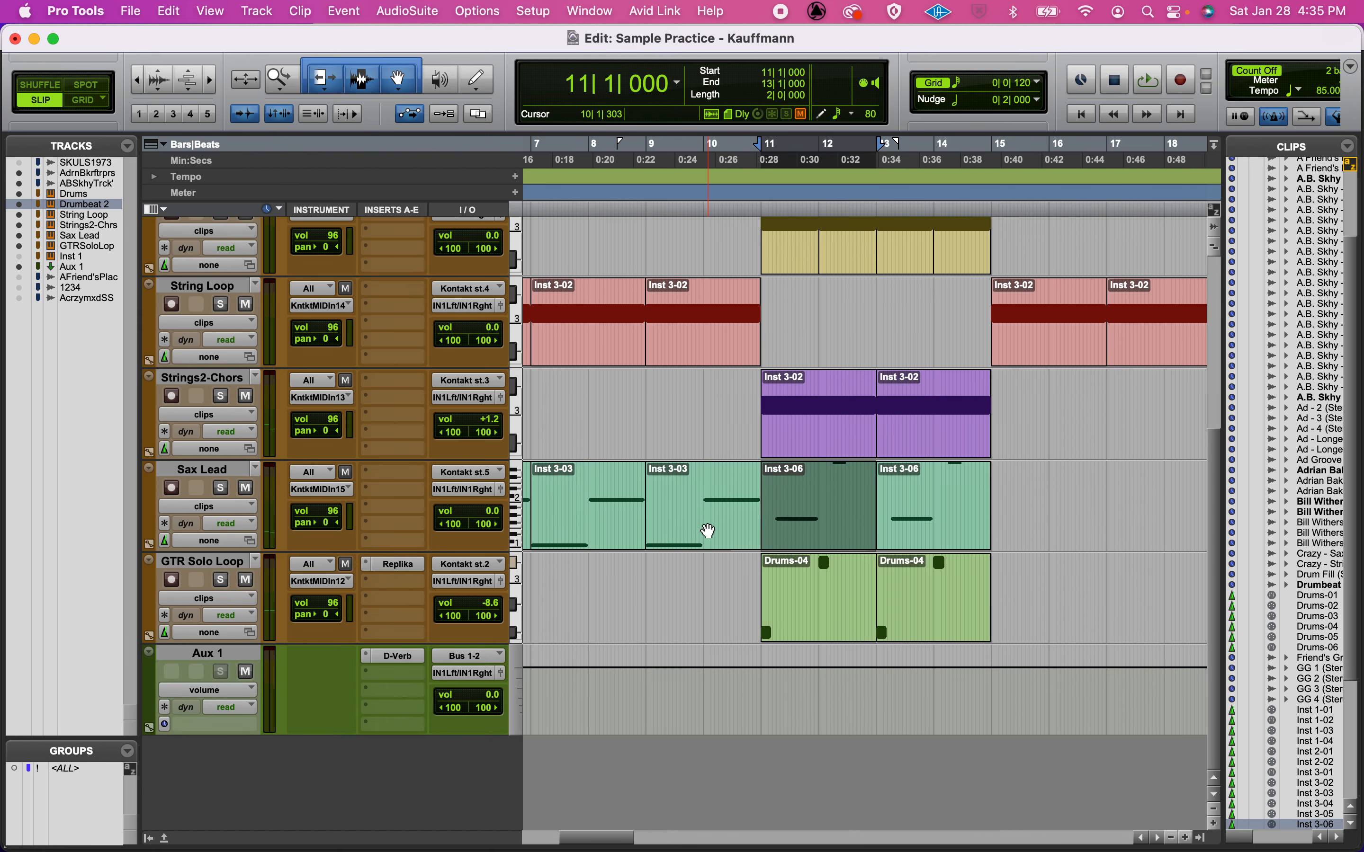
double_click(828, 539)
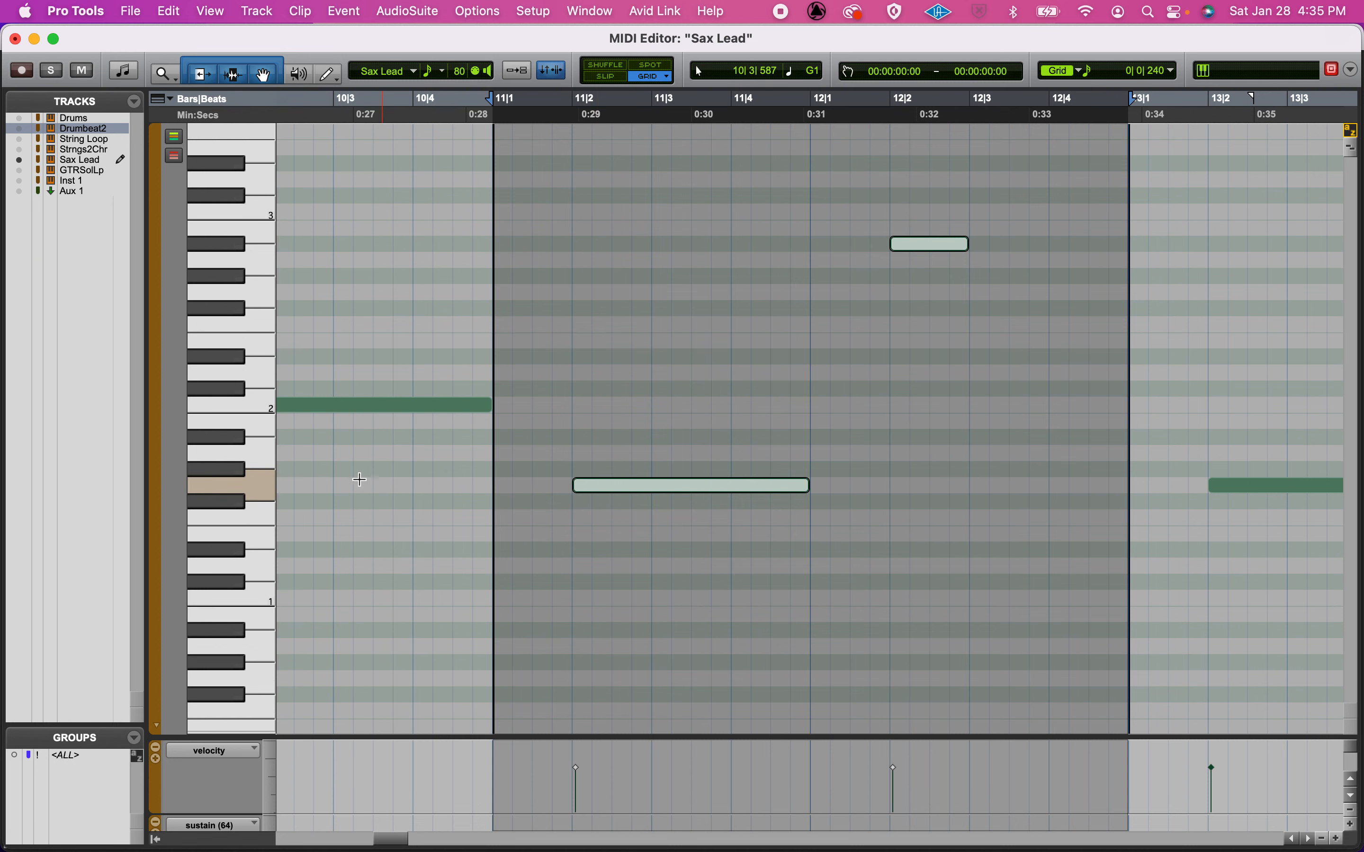
click(261, 482)
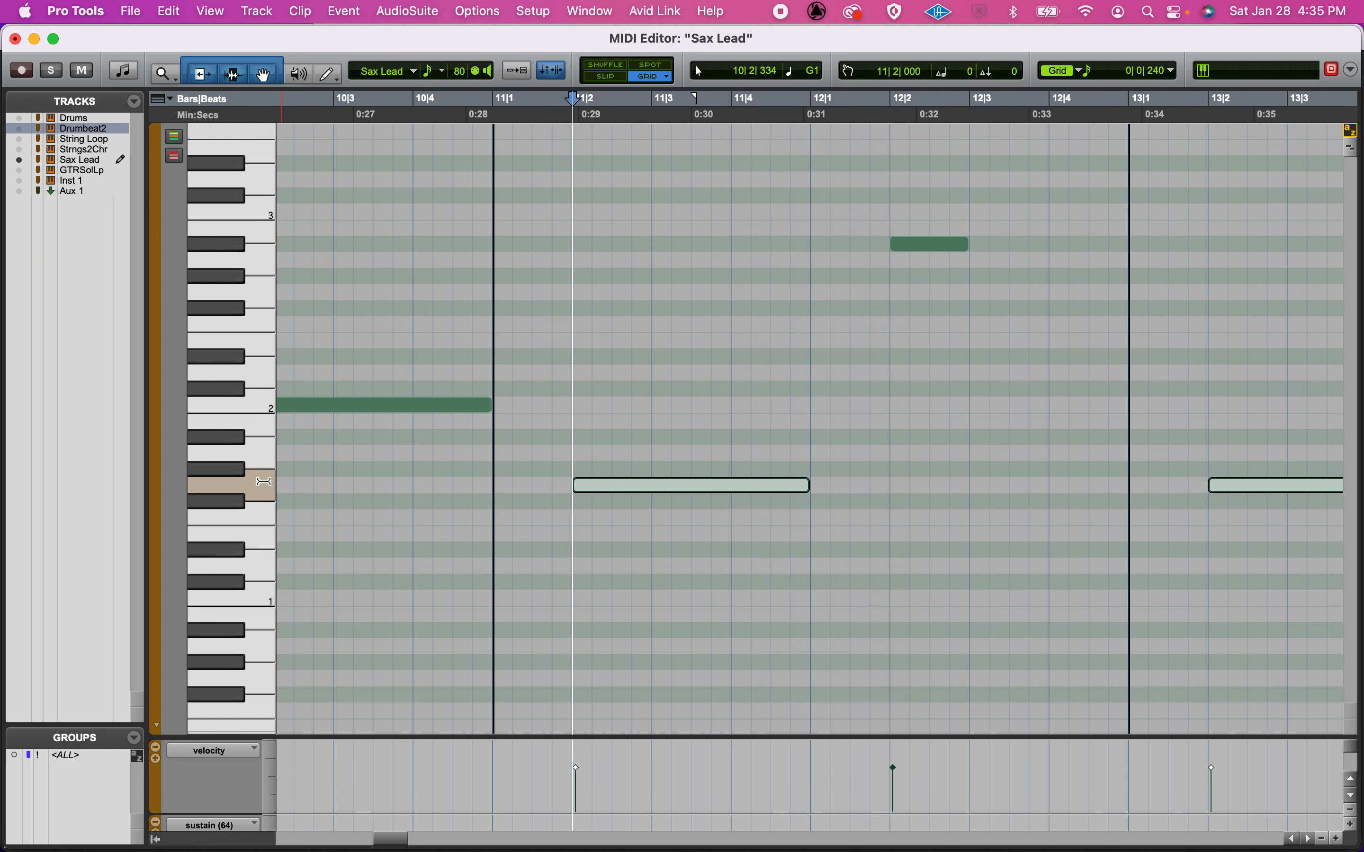
click(16, 39)
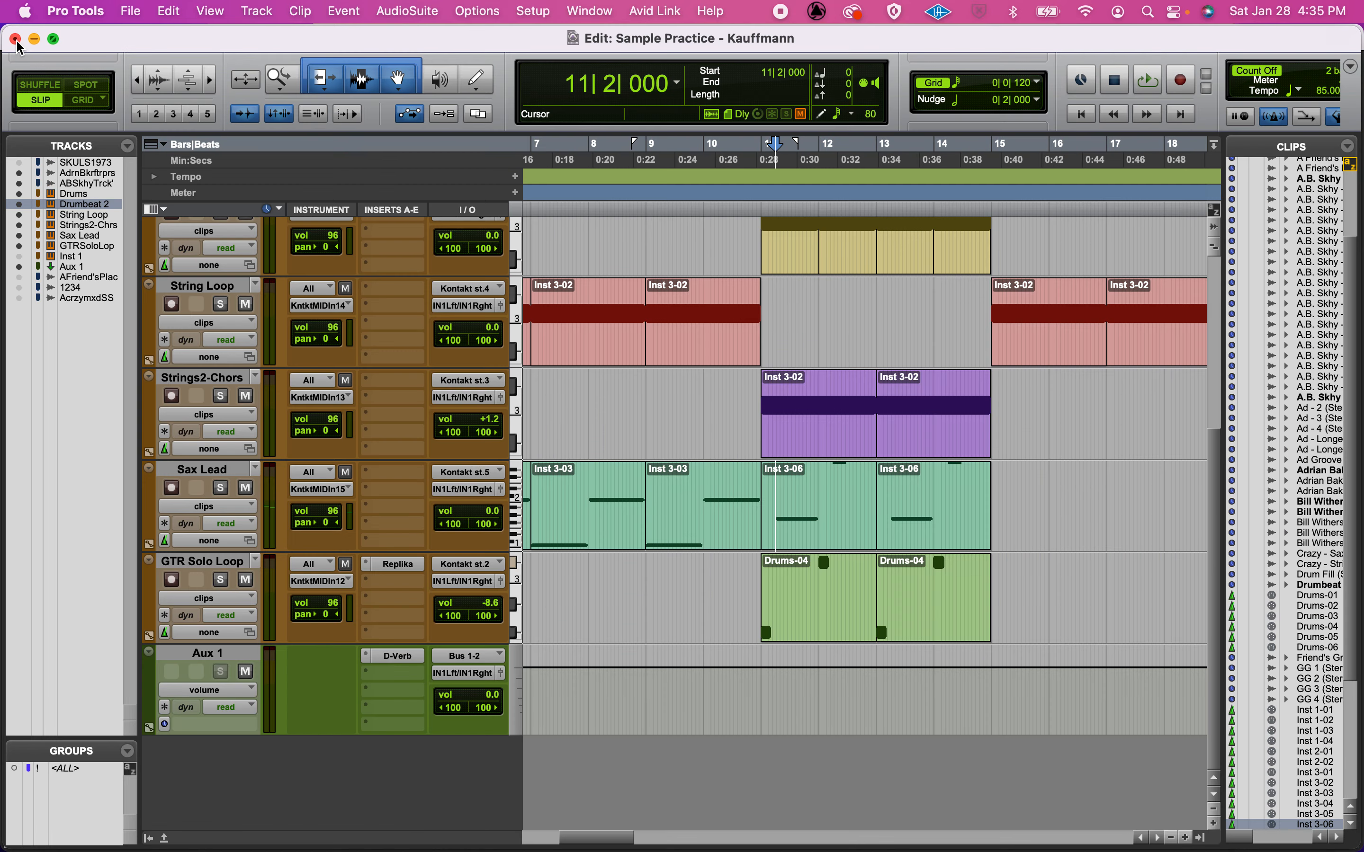
scroll(392, 575, up, 6)
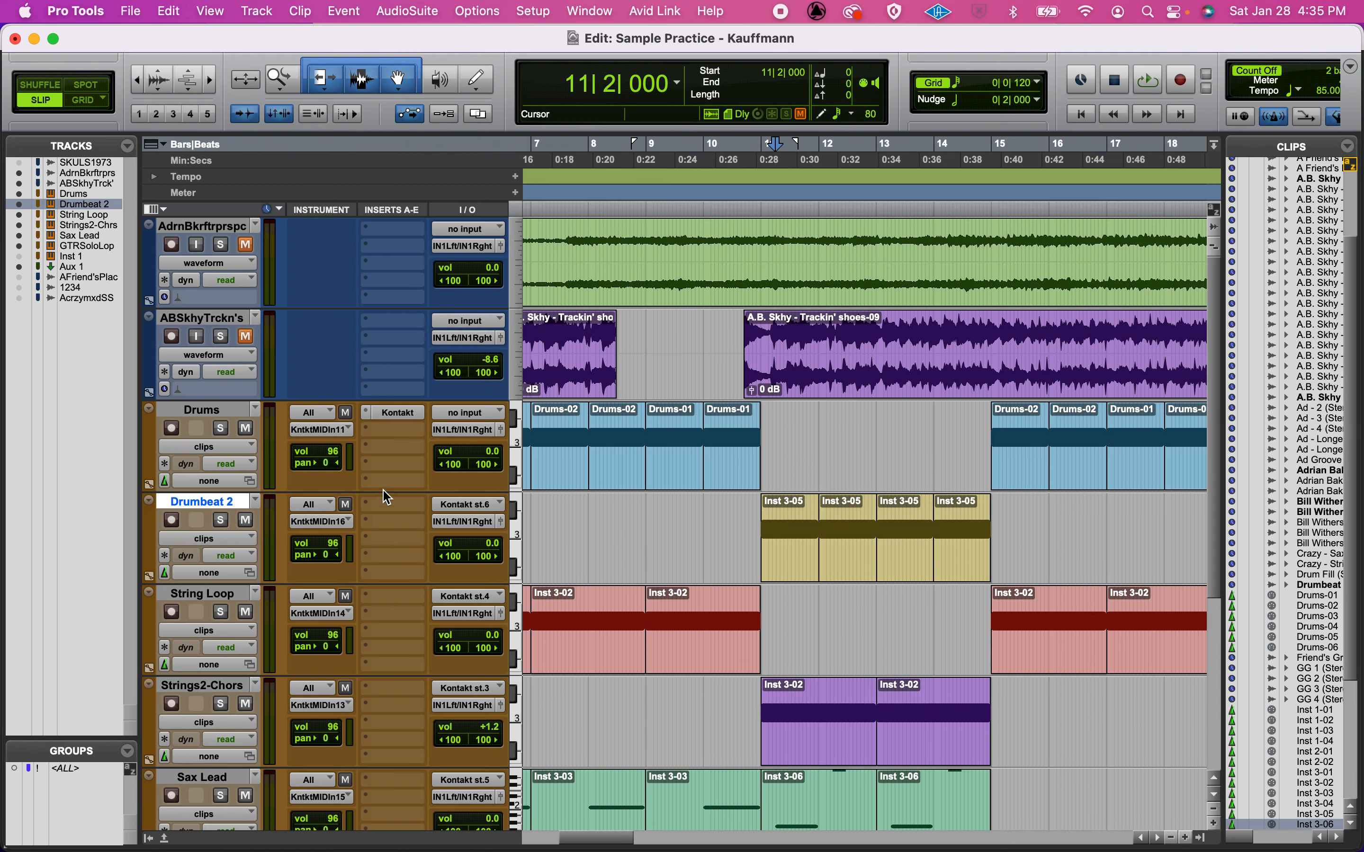
Open Kontakt's Crazy - Sax instrument for editing, inspect its two key zones in the Mapping Editor, and close the plug-in.
click(395, 411)
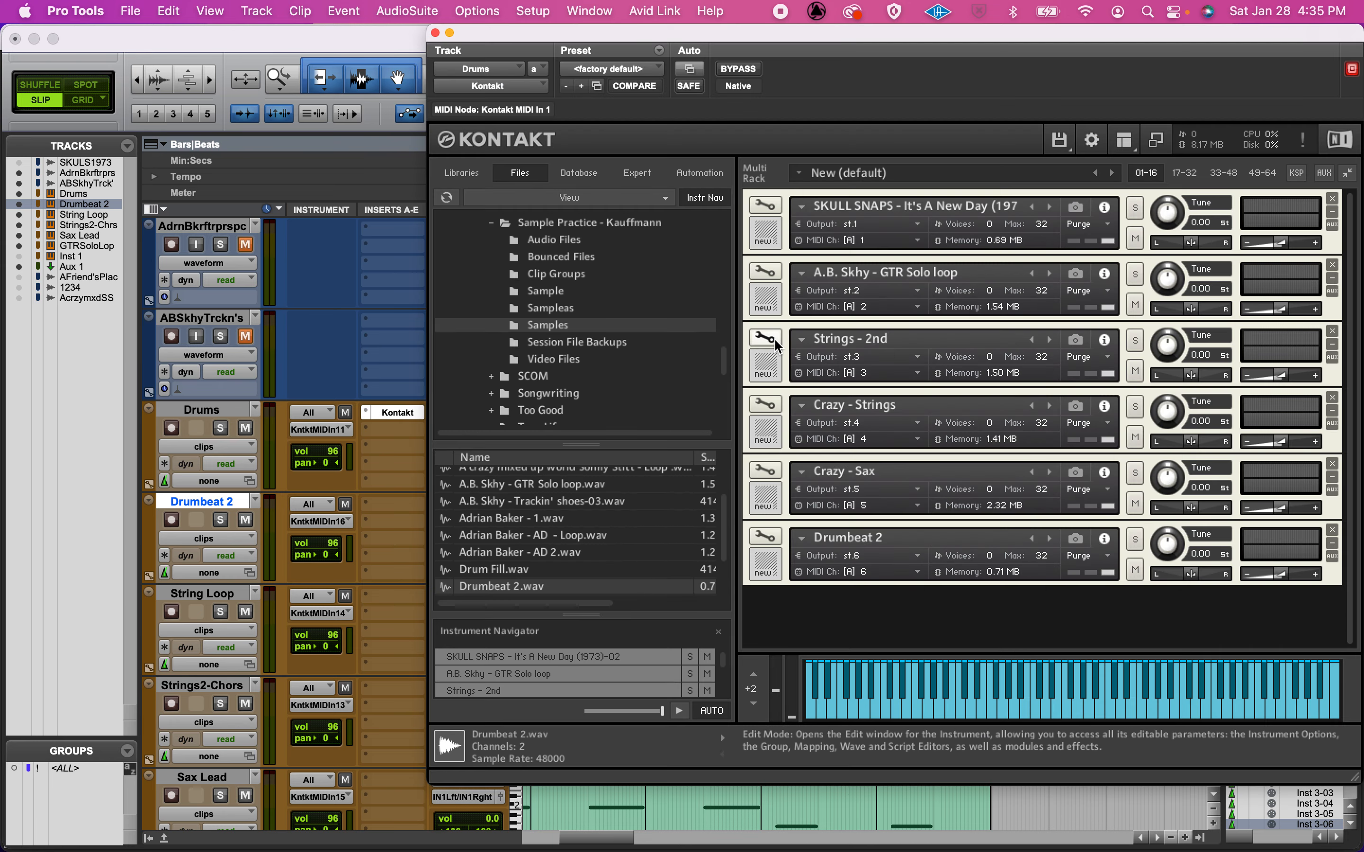
click(772, 471)
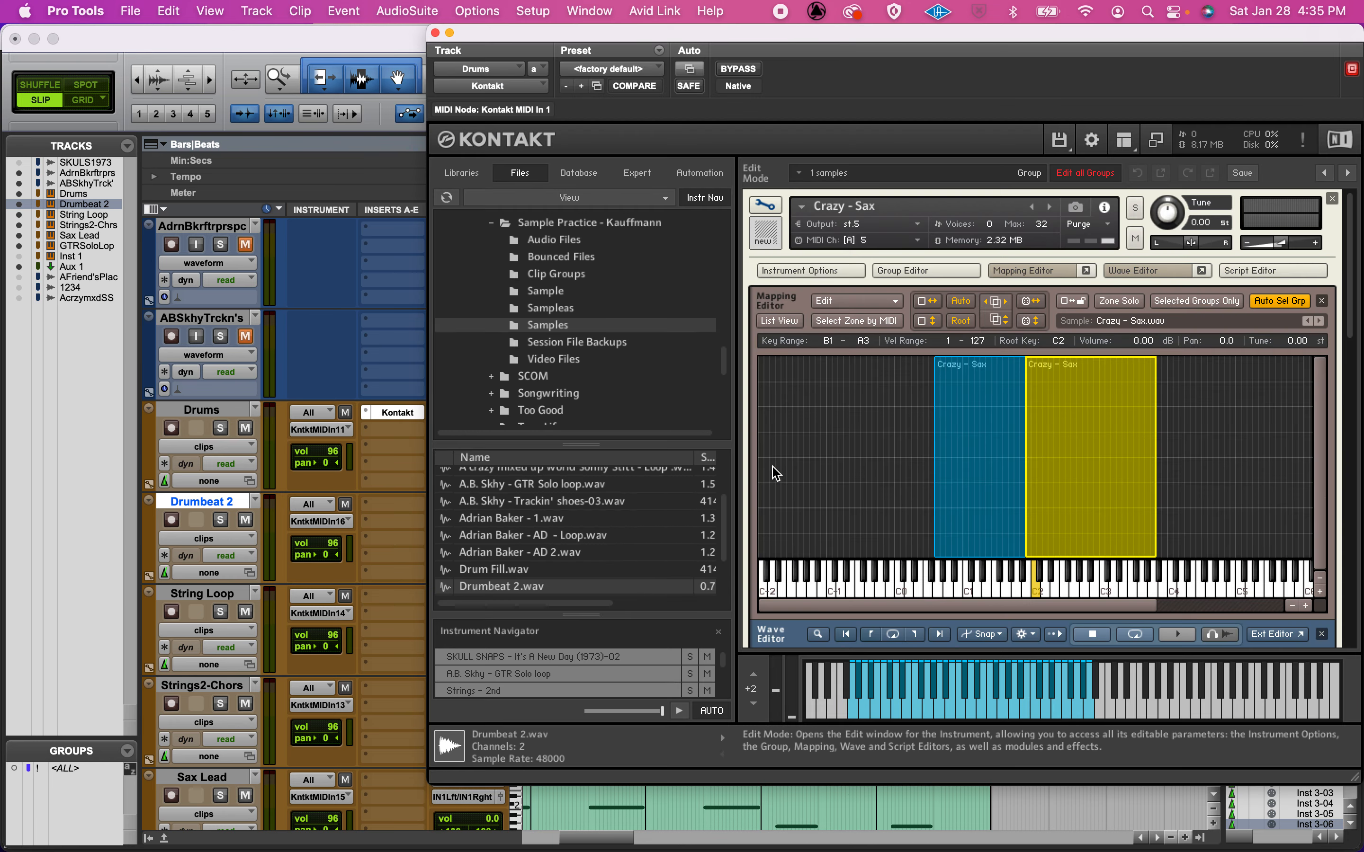
click(971, 539)
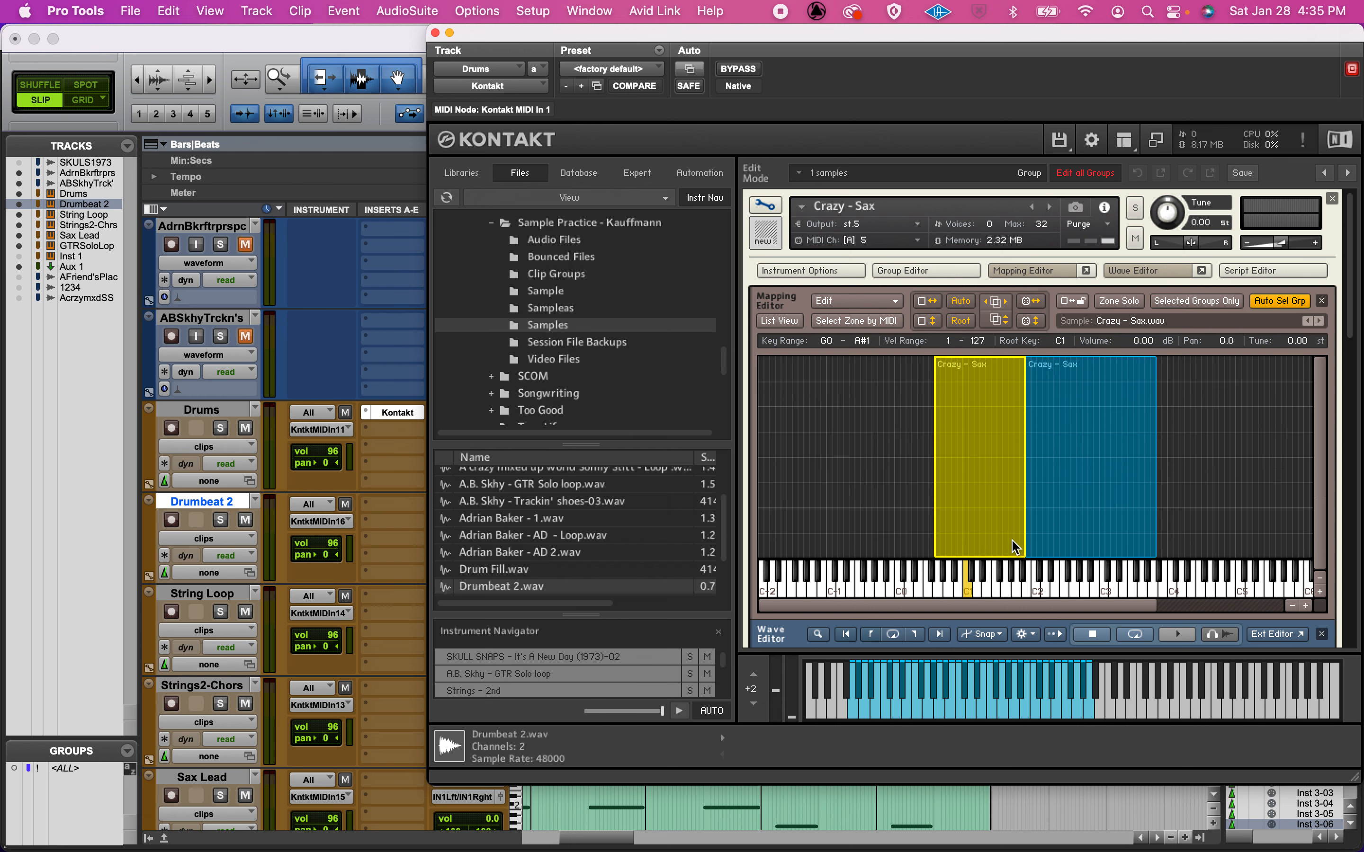
click(1043, 551)
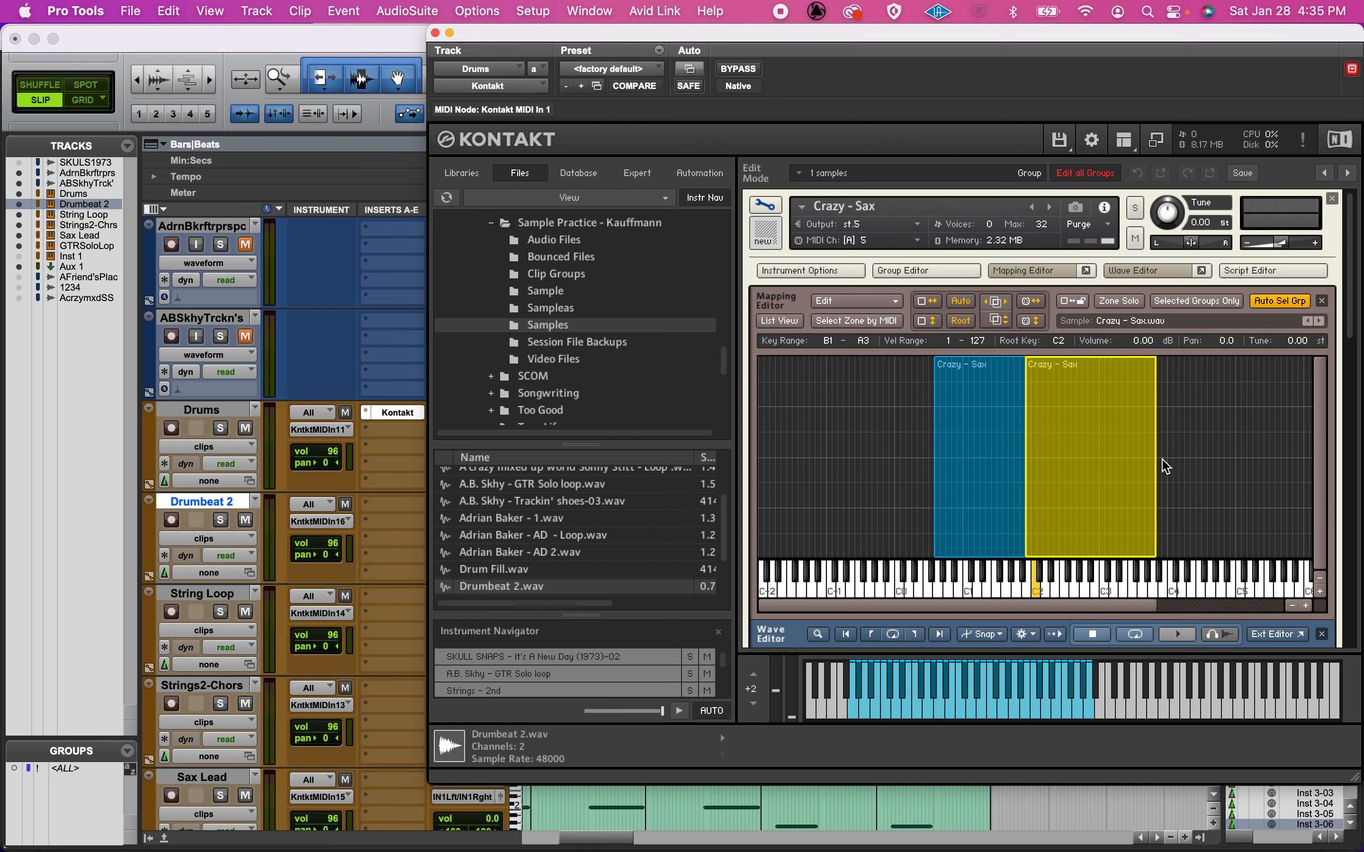
mouse_move(1156, 463)
mouse_down()
mouse_move(1180, 462)
mouse_move(1156, 463)
mouse_up()
click(435, 33)
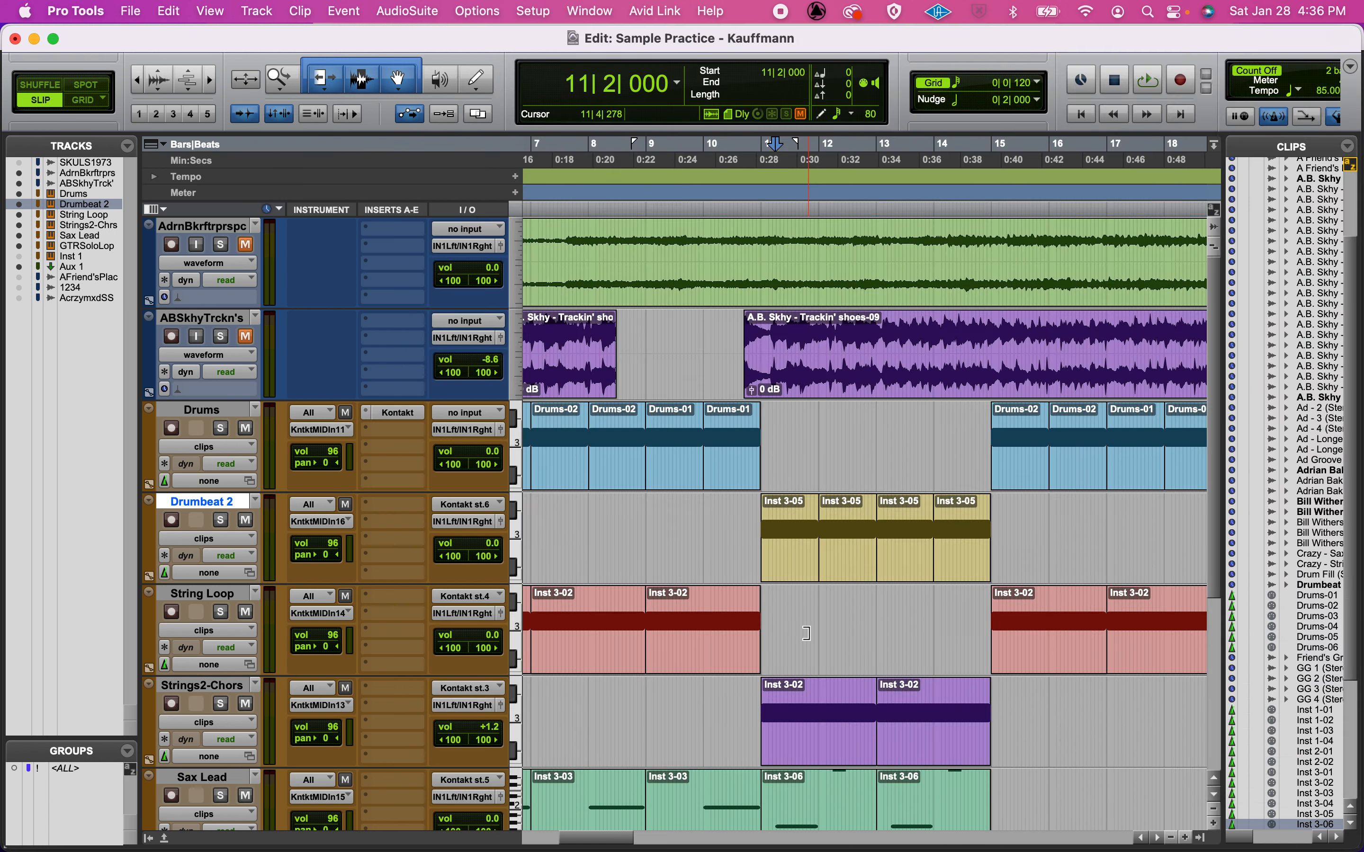
Open the first Inst 3-06 clip in the MIDI Editor with the GTR Solo Loop notes shown, audition keys G1 and Bb2, and close it.
scroll(809, 775, down, 5)
double_click(795, 542)
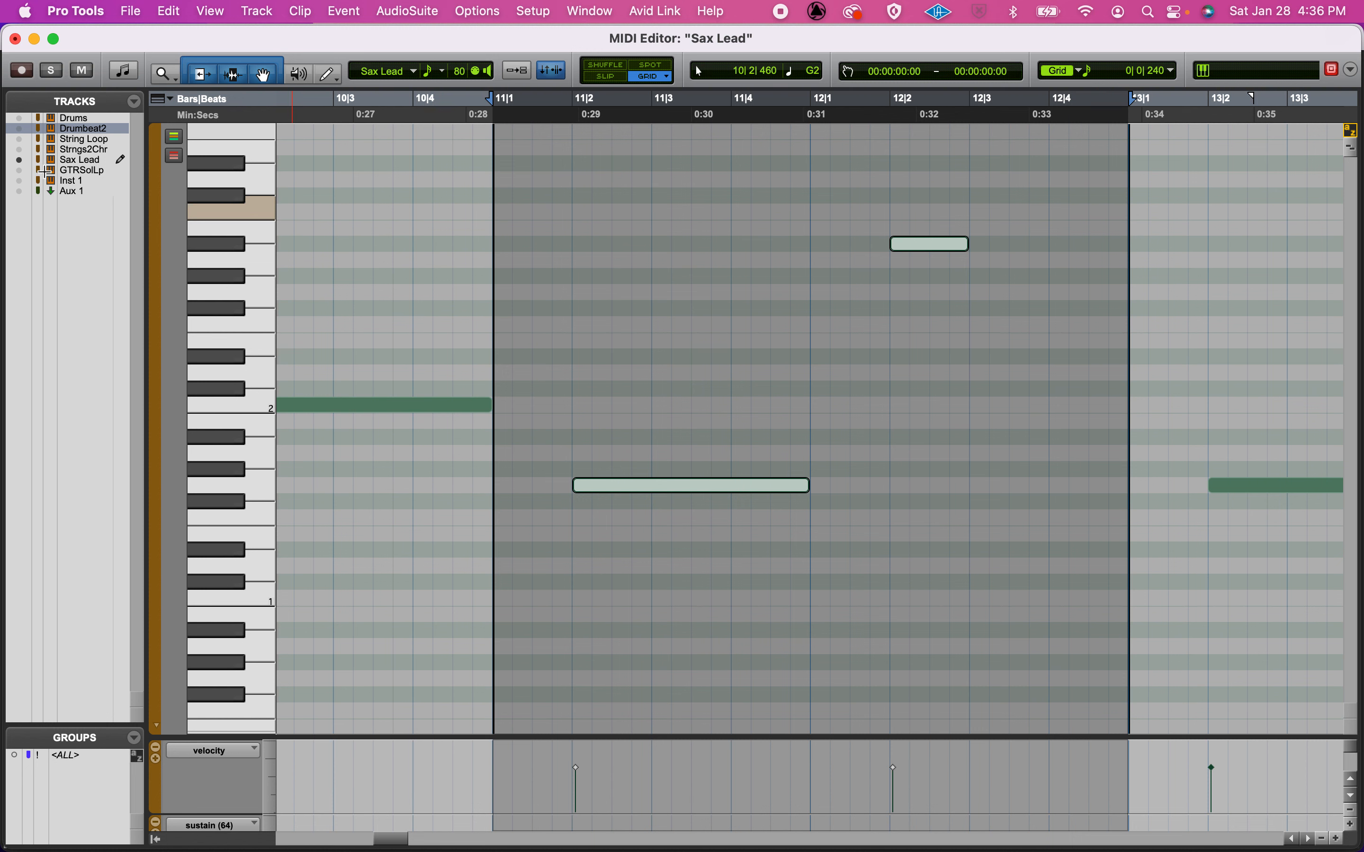
click(20, 171)
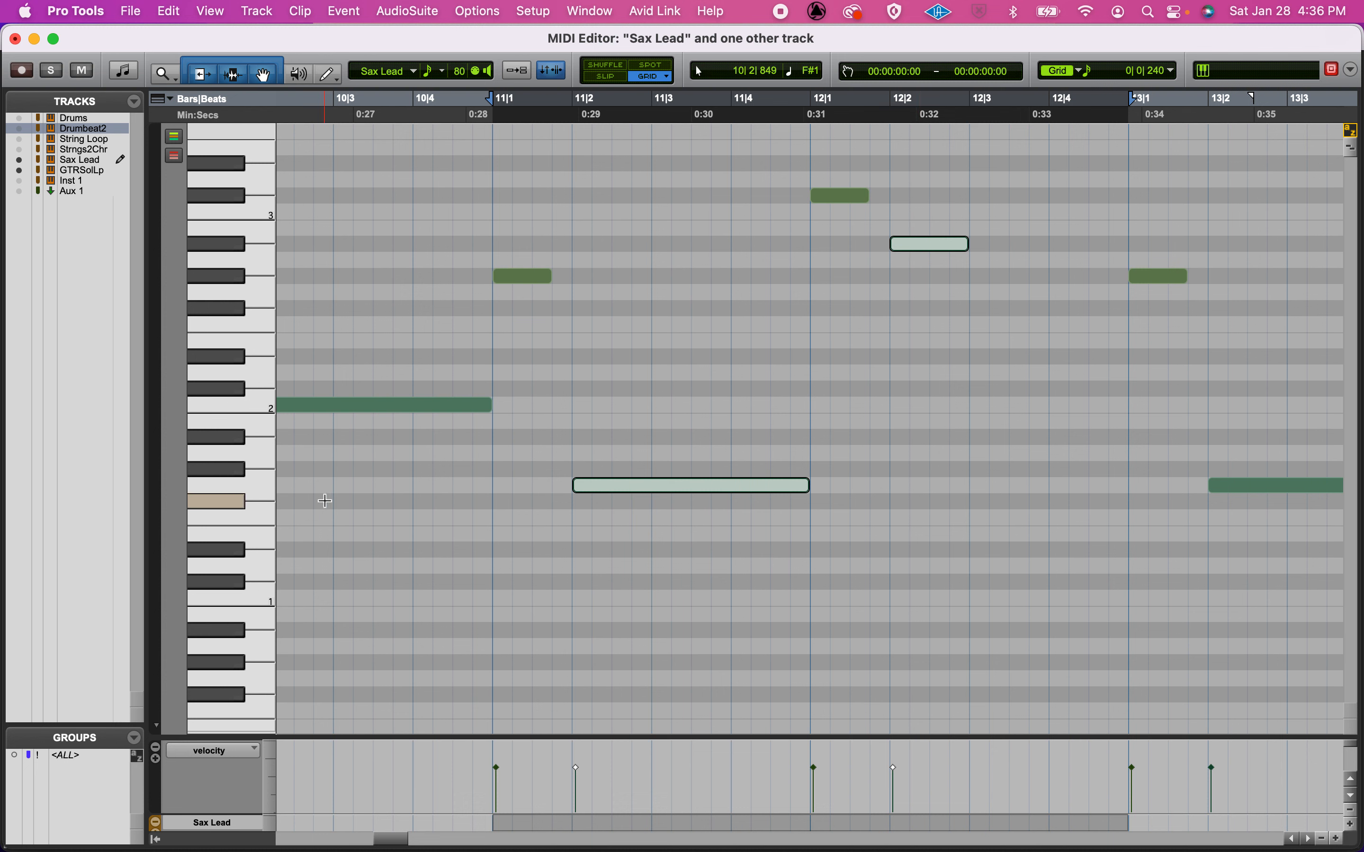
click(252, 486)
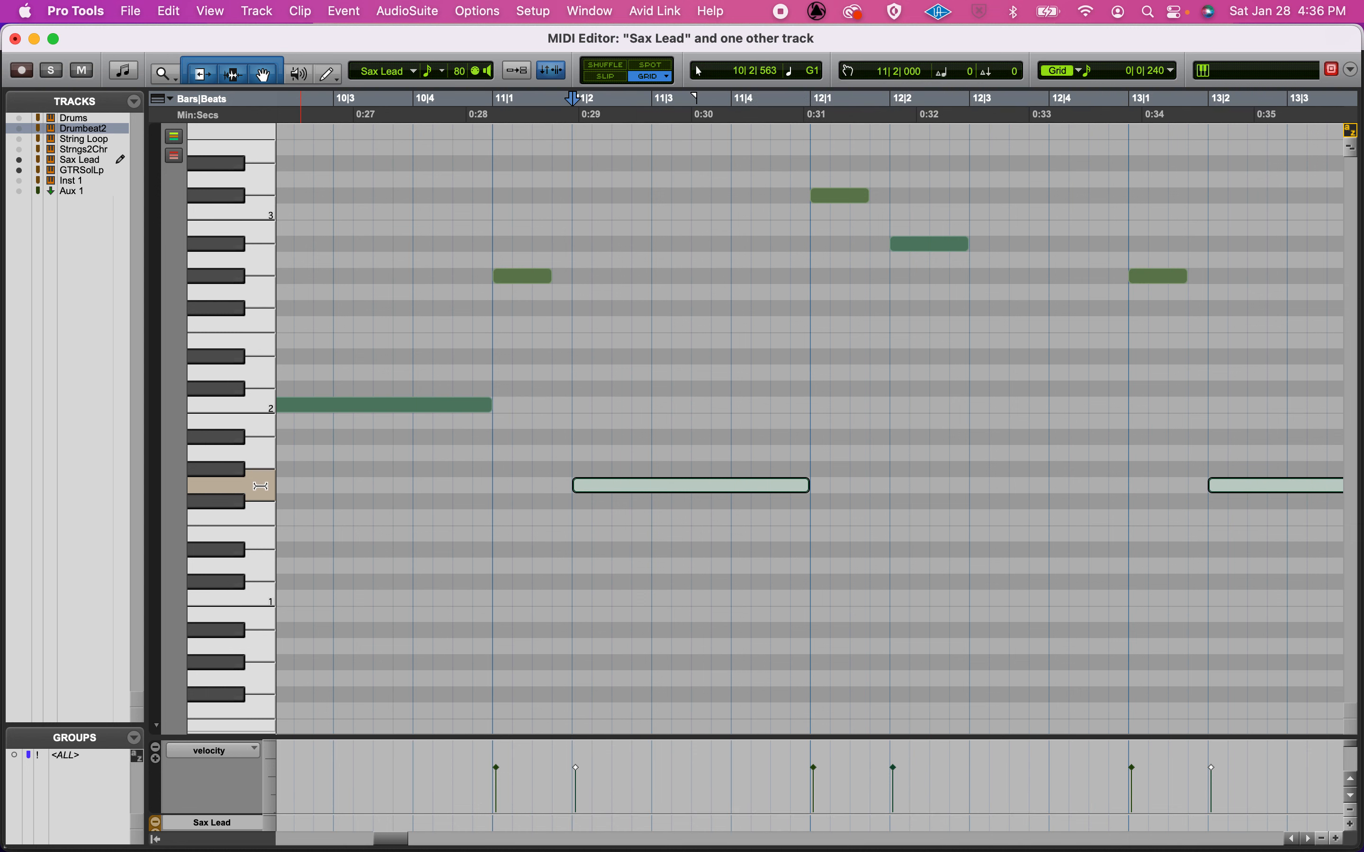
click(235, 247)
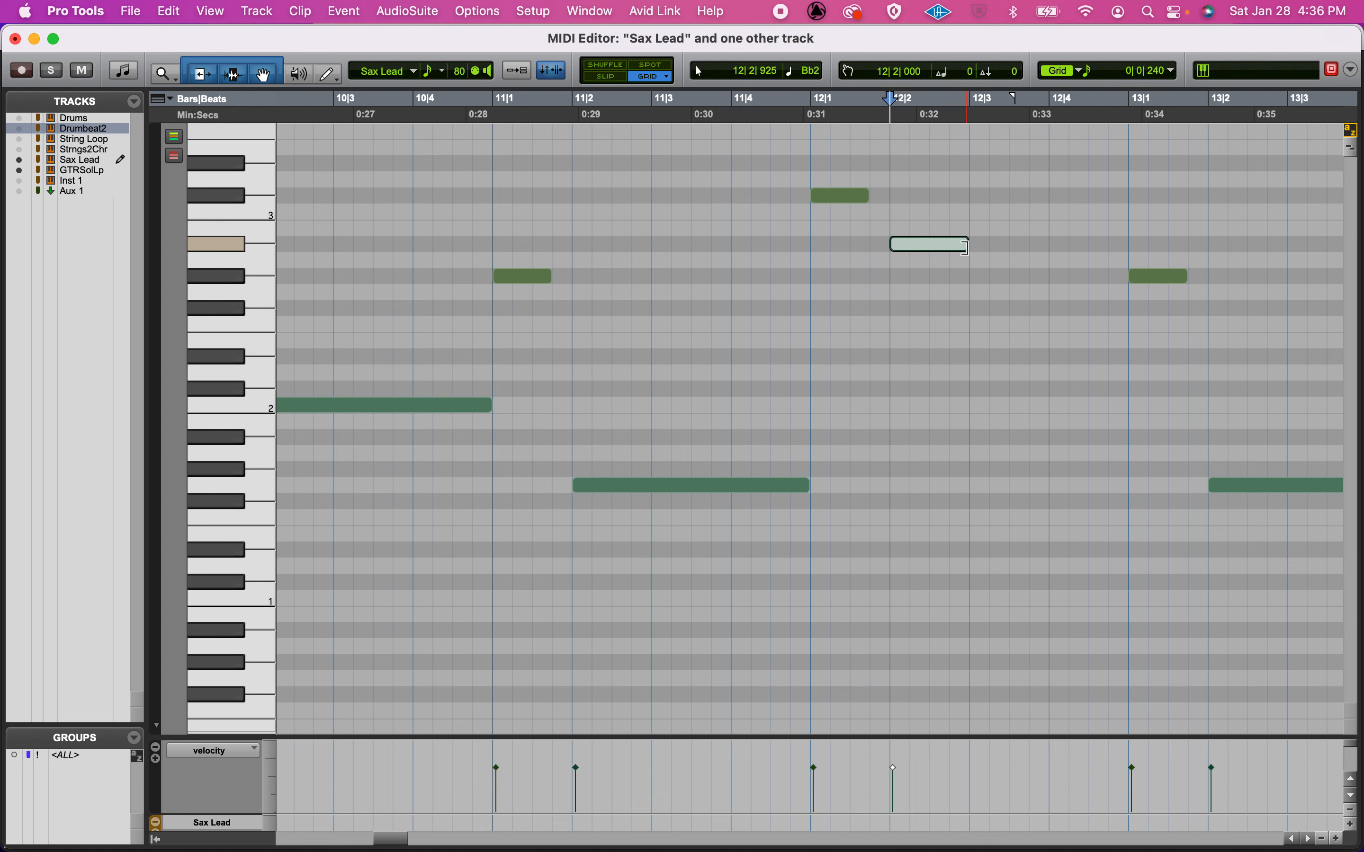
click(15, 39)
Play bars 11 to 13, soloing Sax Lead and GTR Solo Loop together, then stop and unsolo both tracks.
key(space)
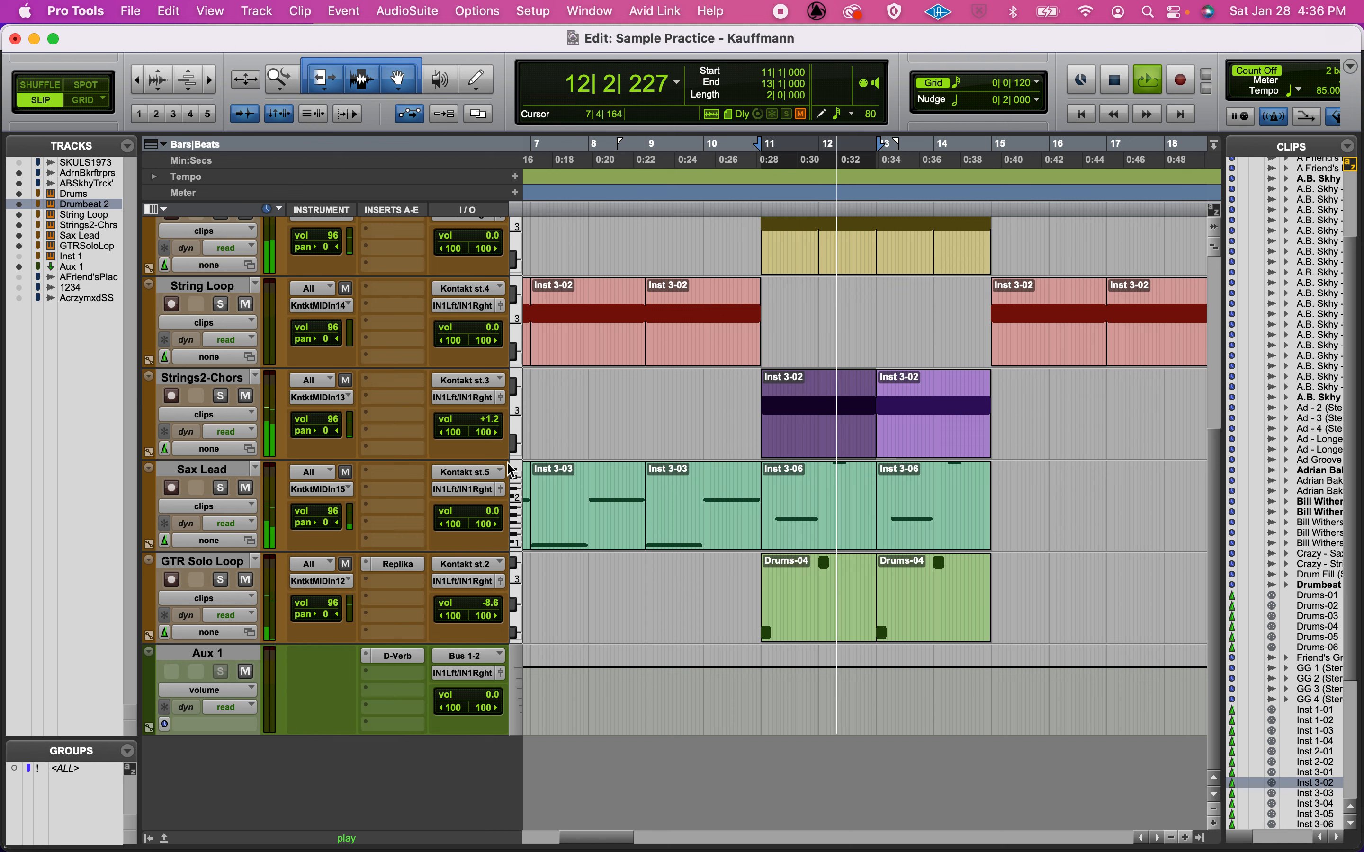
click(221, 487)
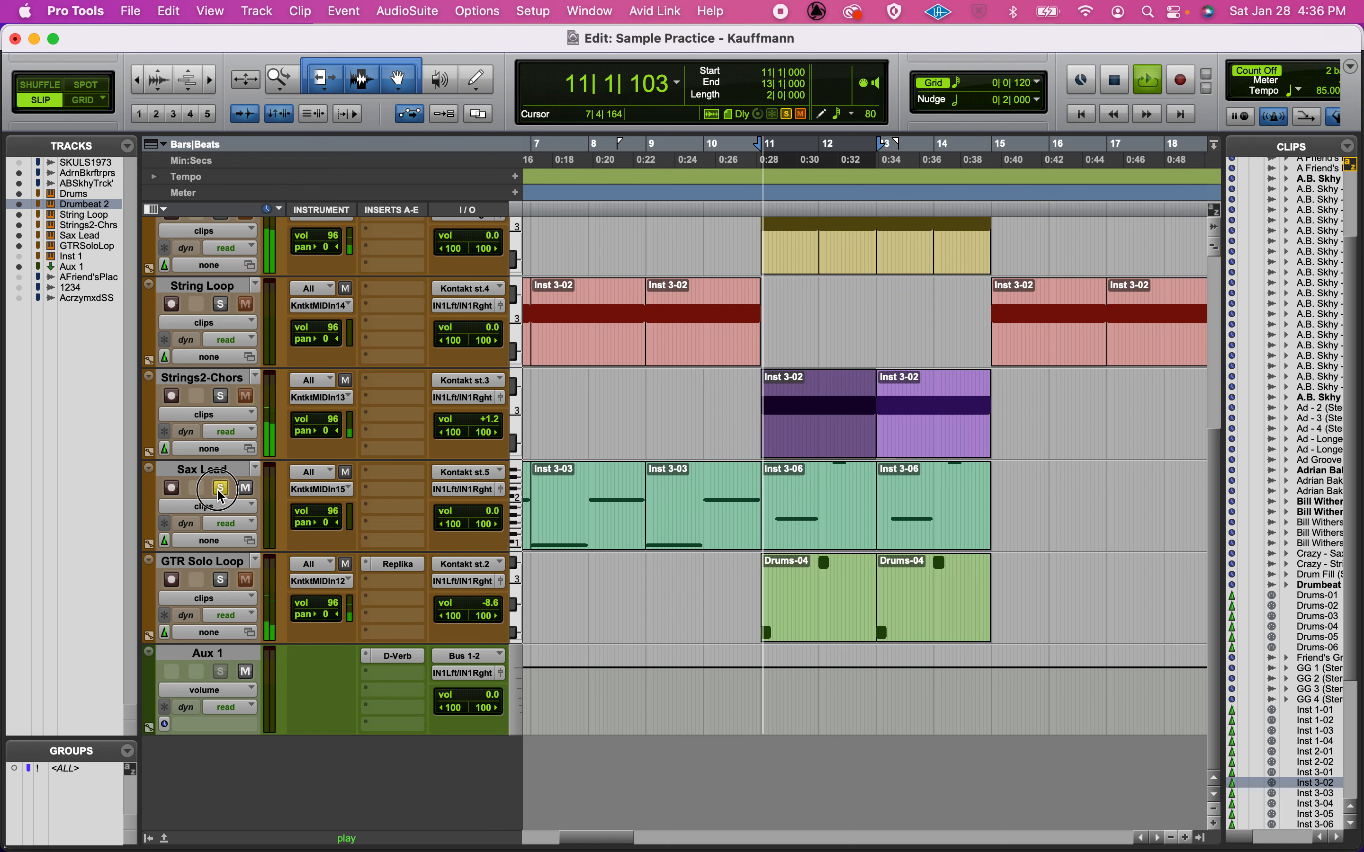
click(222, 580)
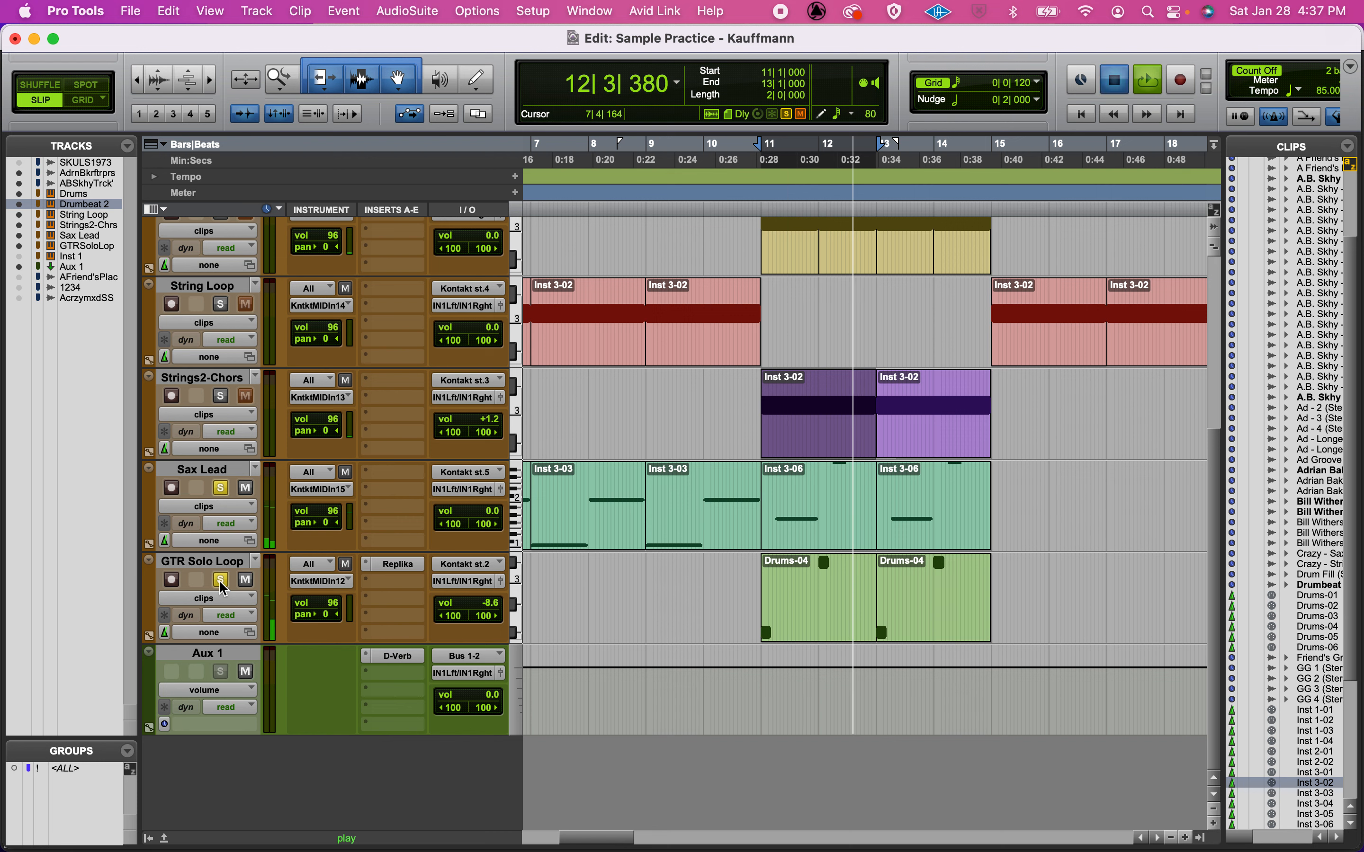
key(space)
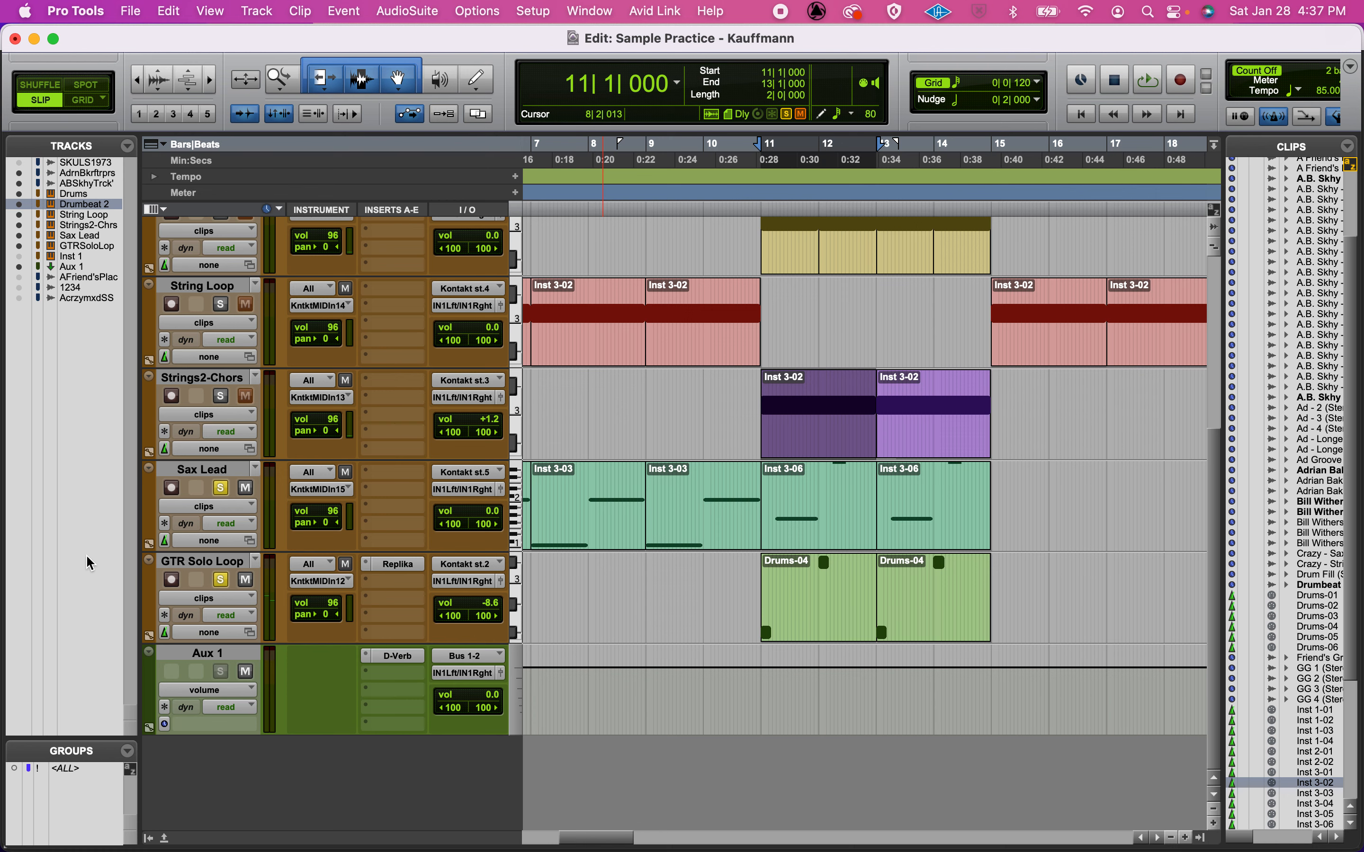
click(221, 488)
click(221, 580)
scroll(808, 494, up, 5)
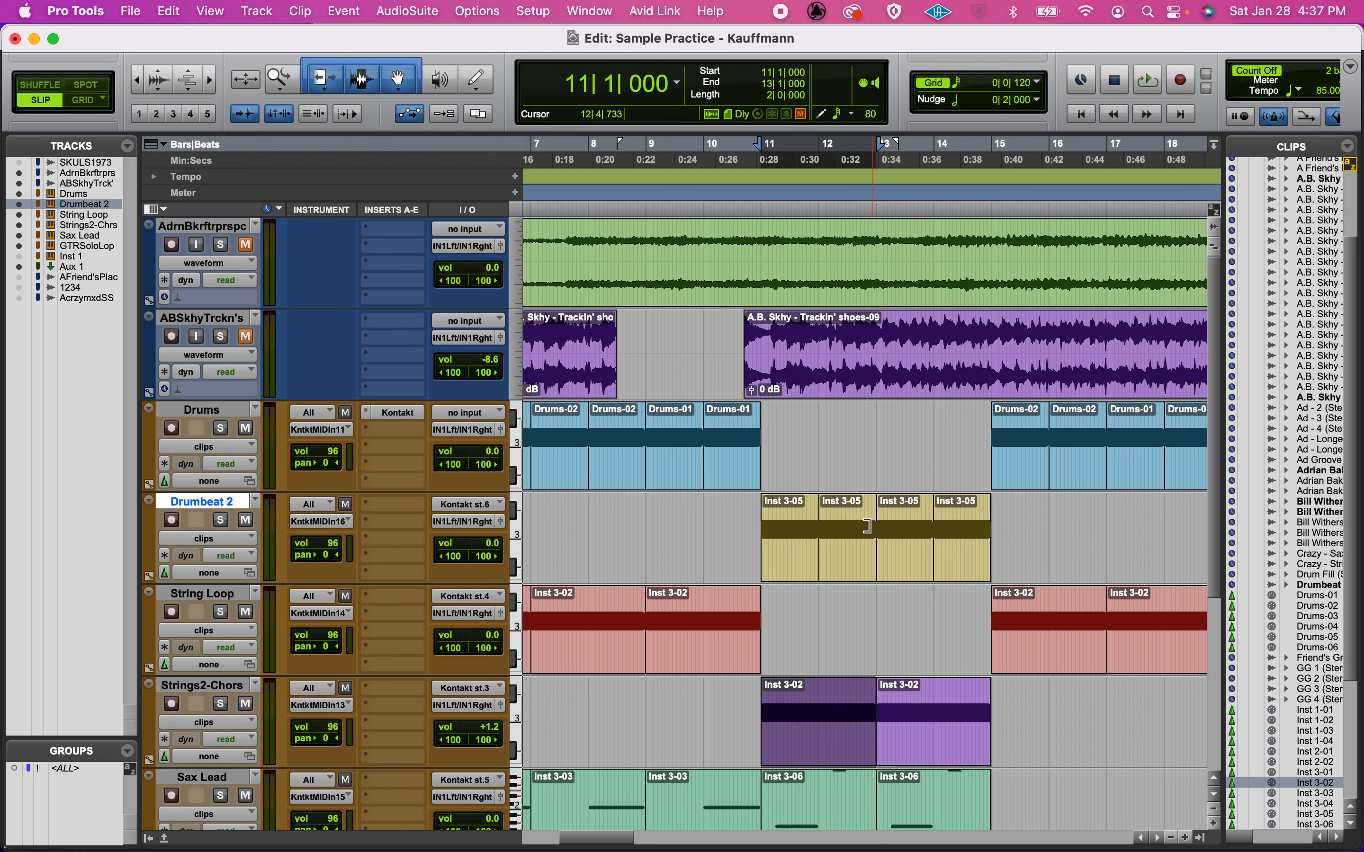
scroll(867, 526, down, 5)
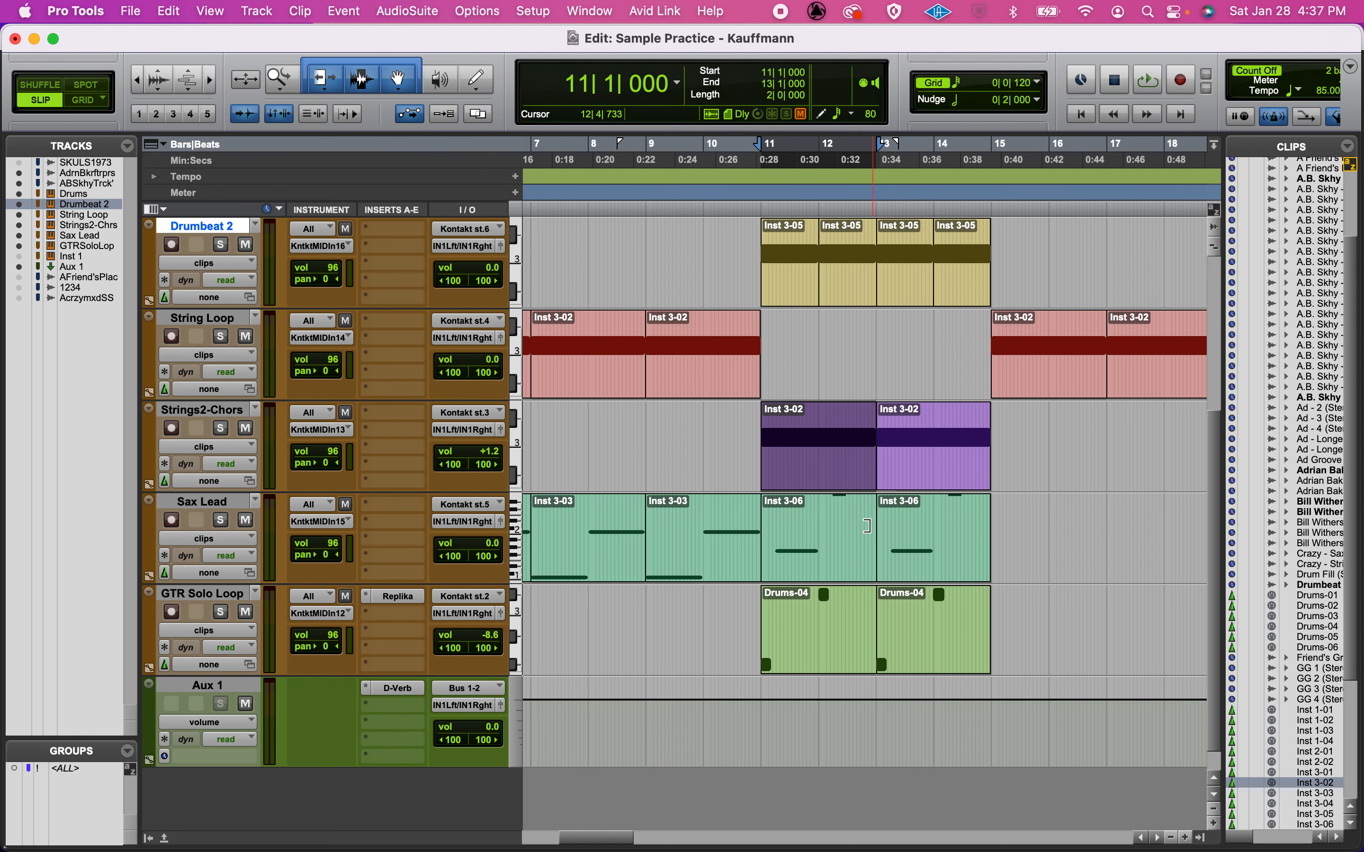